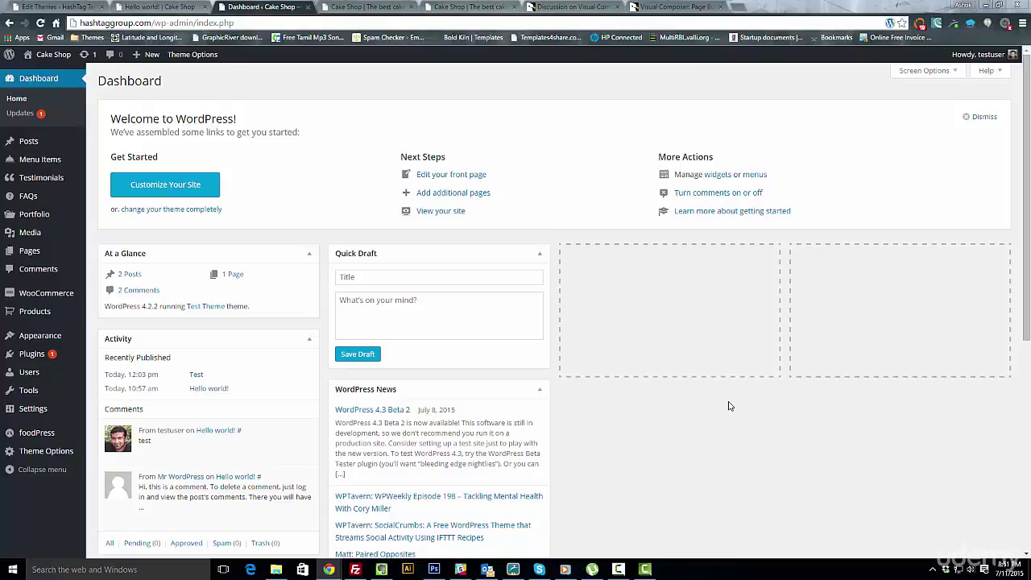
Bring up the Plugins flyout menu in the admin sidebar
mouse_move(46, 361)
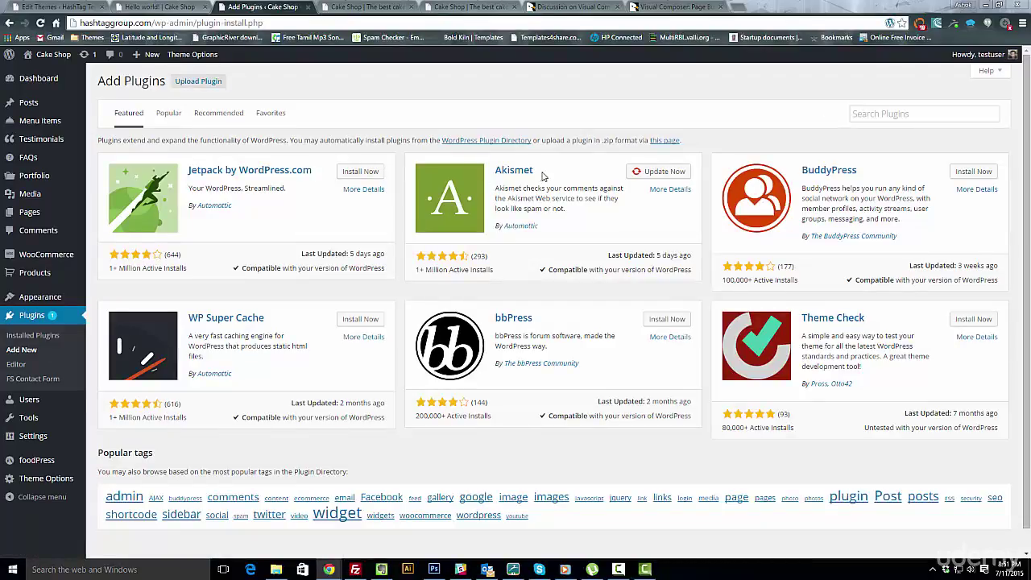
Highlight the Akismet and then the WP Super Cache plugin names in the featured list
drag(534, 170, 498, 170)
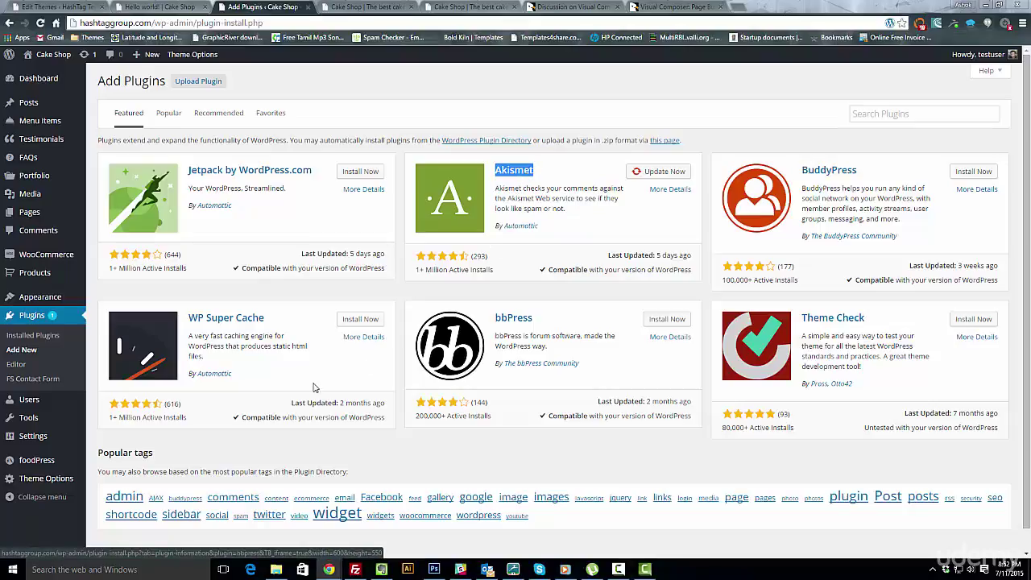
click(270, 324)
drag(270, 324, 188, 323)
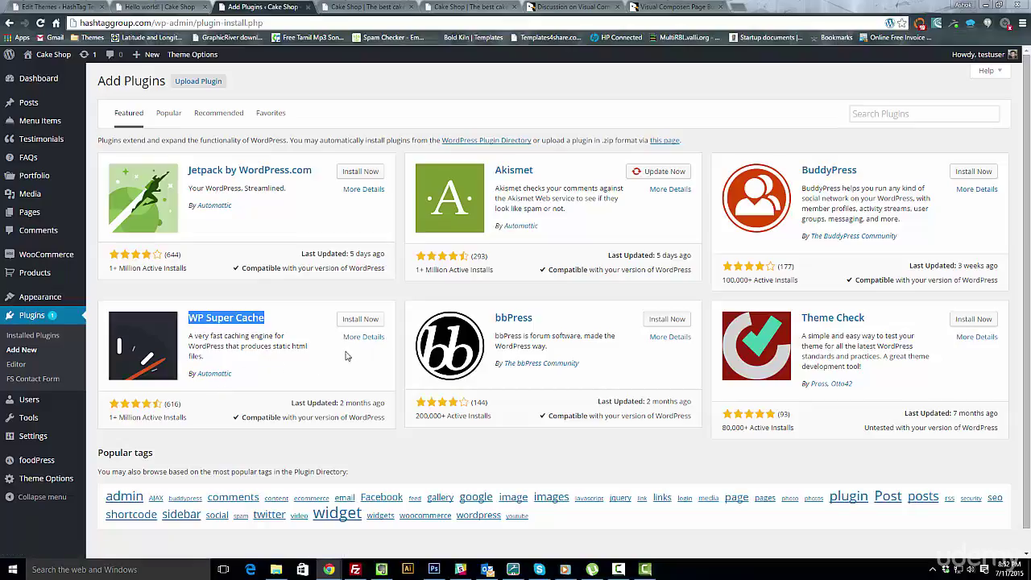
Install and activate WP Super Cache, then set Caching On and update its status
click(360, 320)
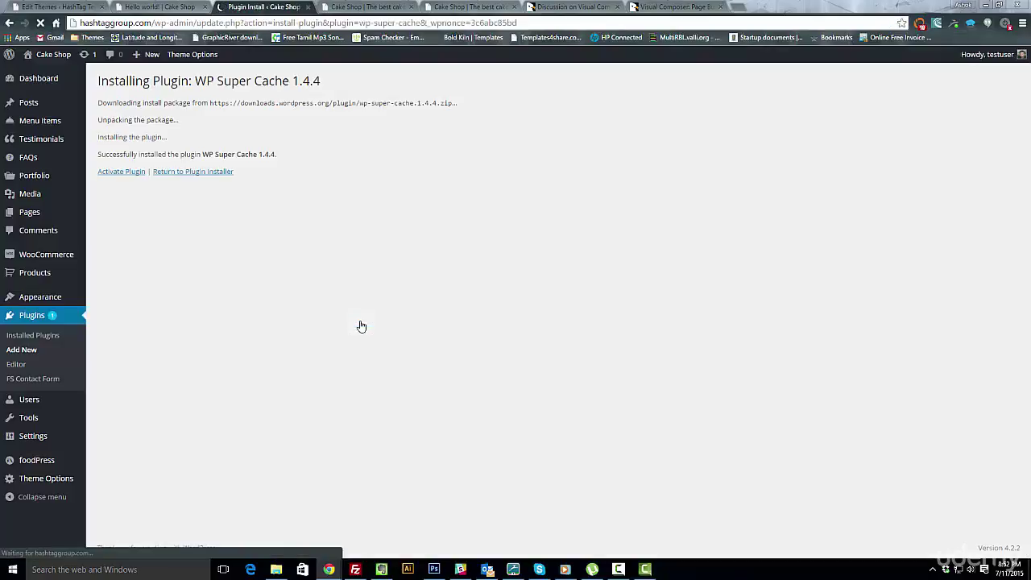
click(129, 172)
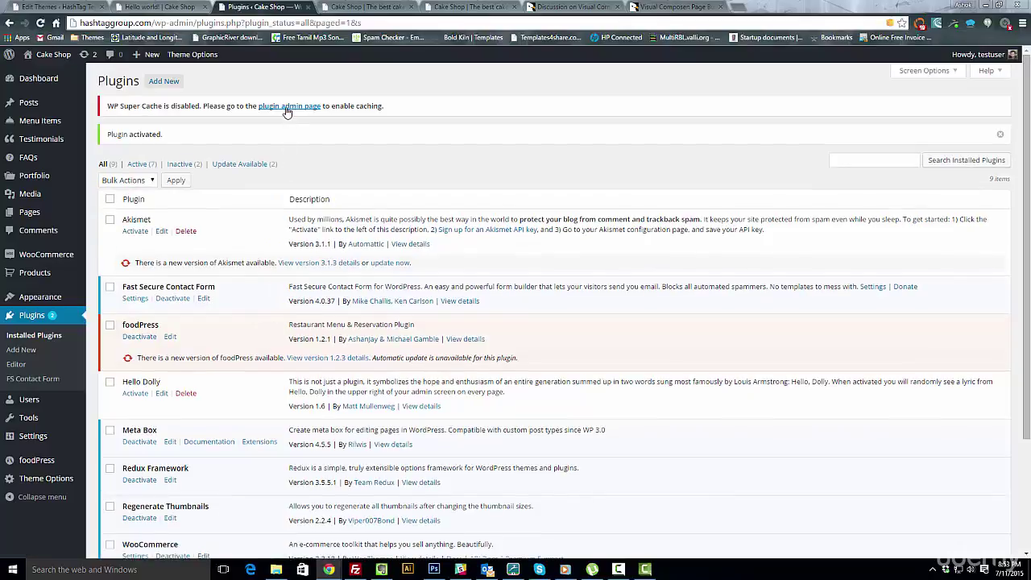
click(287, 108)
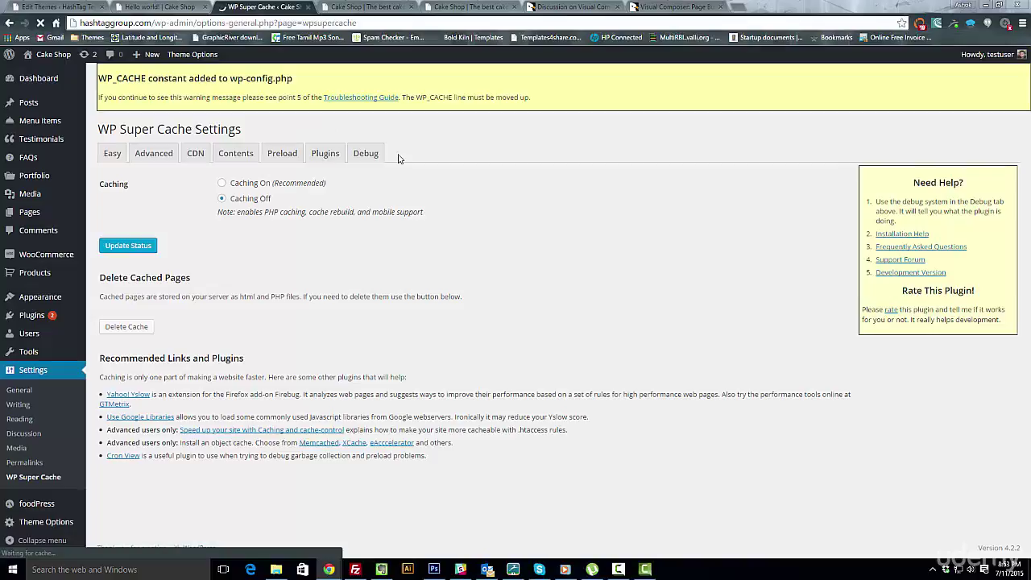
click(221, 184)
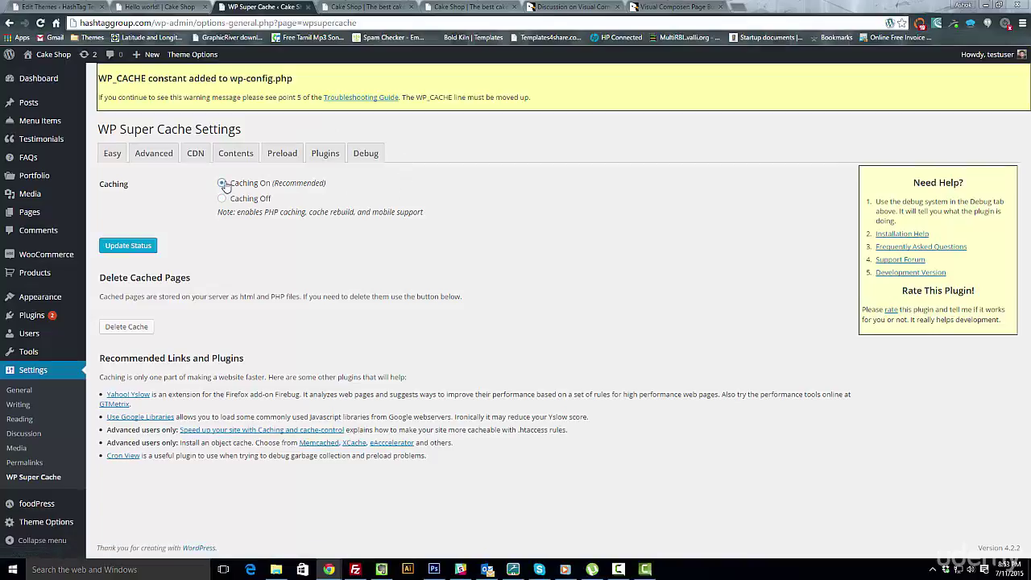
click(133, 246)
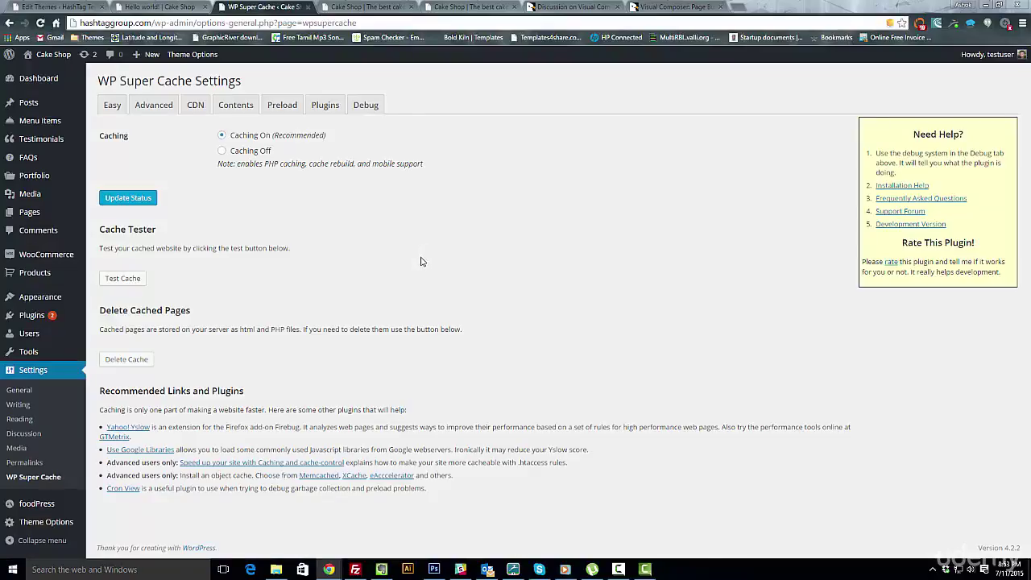
click(123, 279)
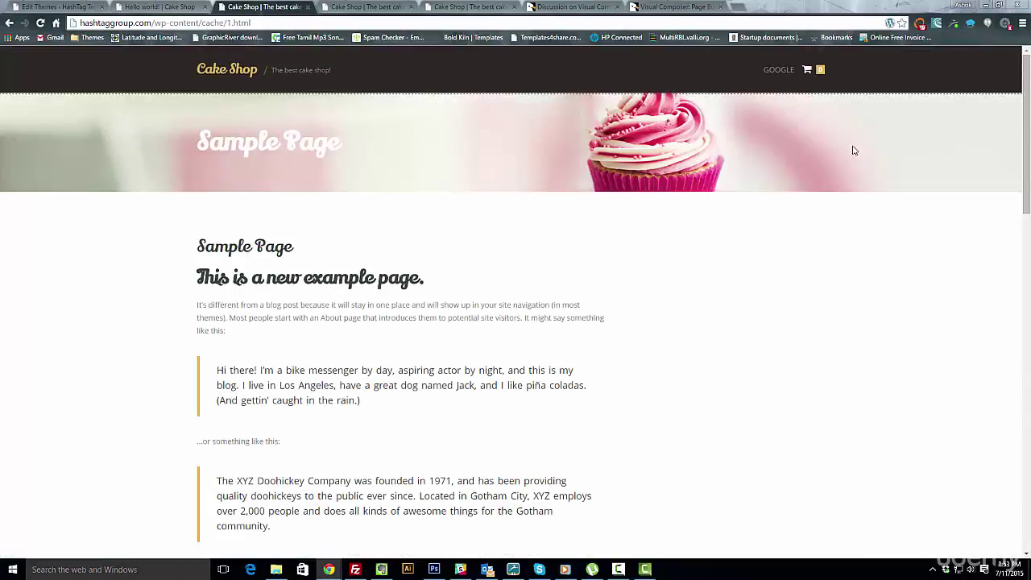
scroll(848, 201, down, 4)
scroll(844, 241, down, 6)
scroll(835, 327, up, 9)
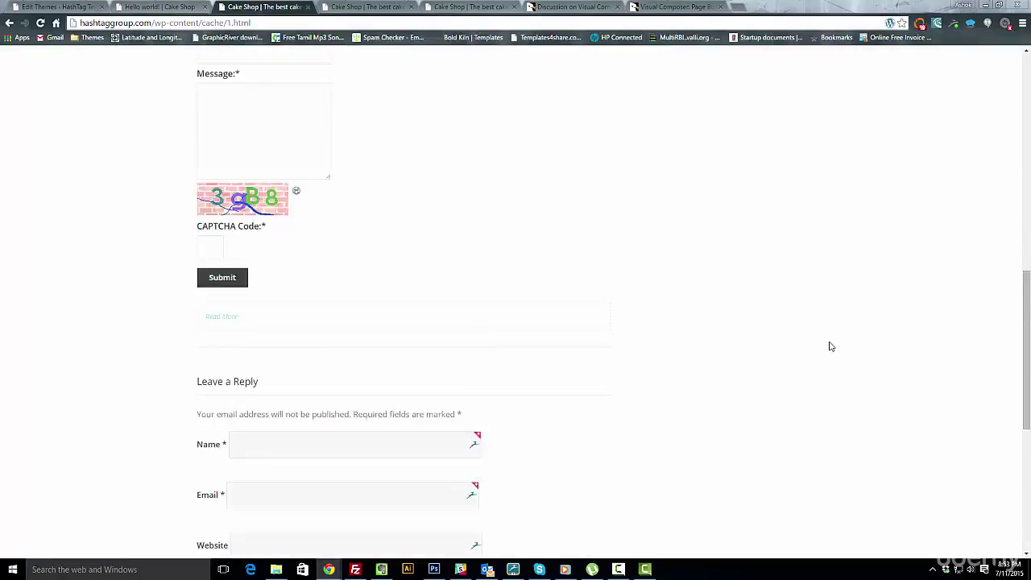
scroll(831, 346, up, 2)
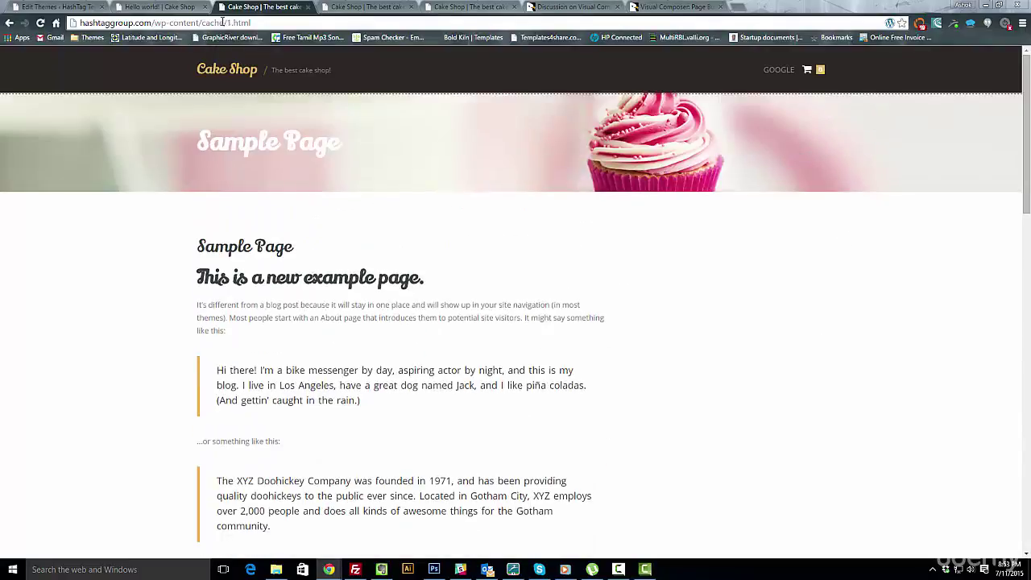
click(9, 23)
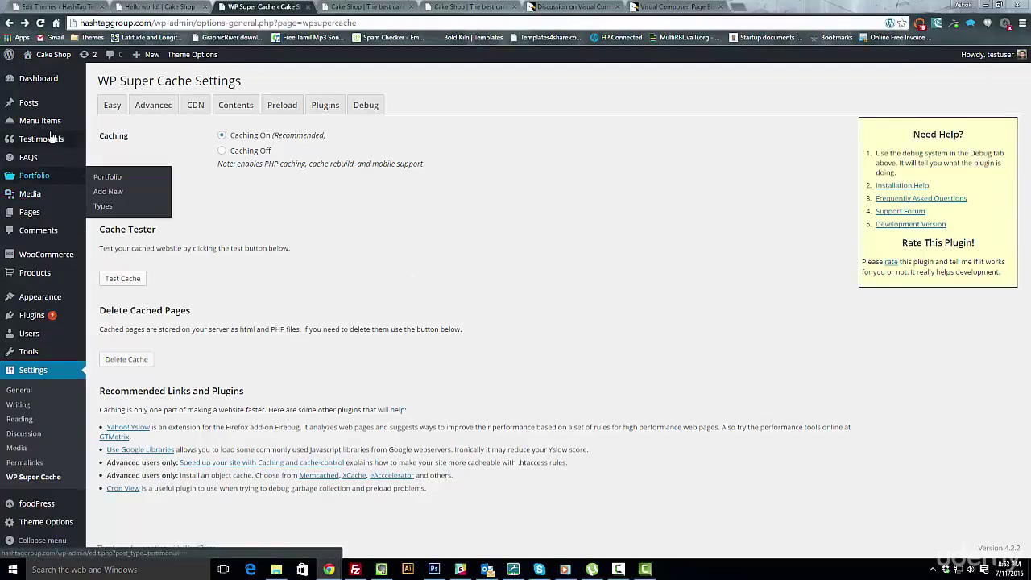
Open the Sample Page for editing from the Pages list
mouse_move(45, 213)
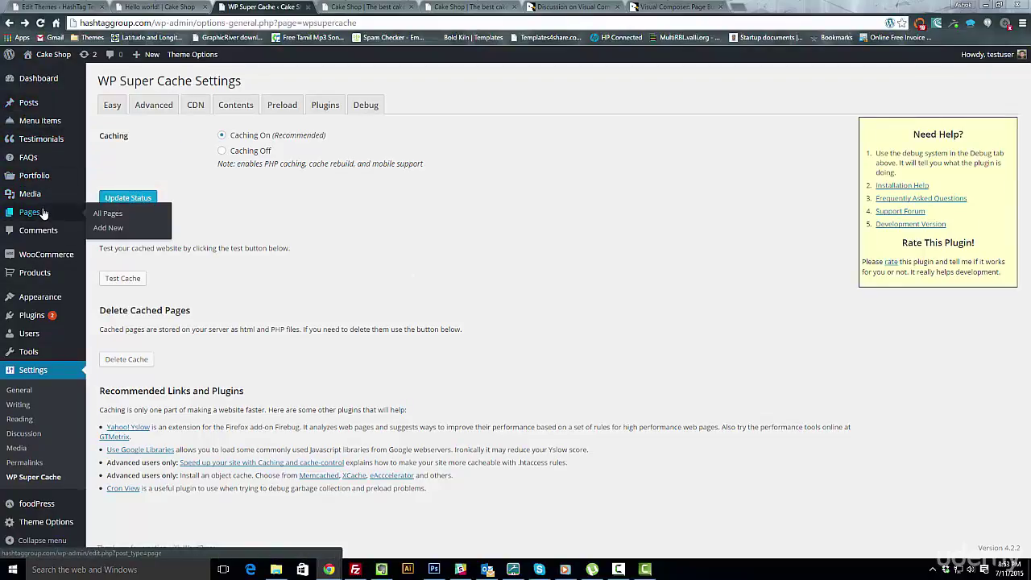
click(44, 213)
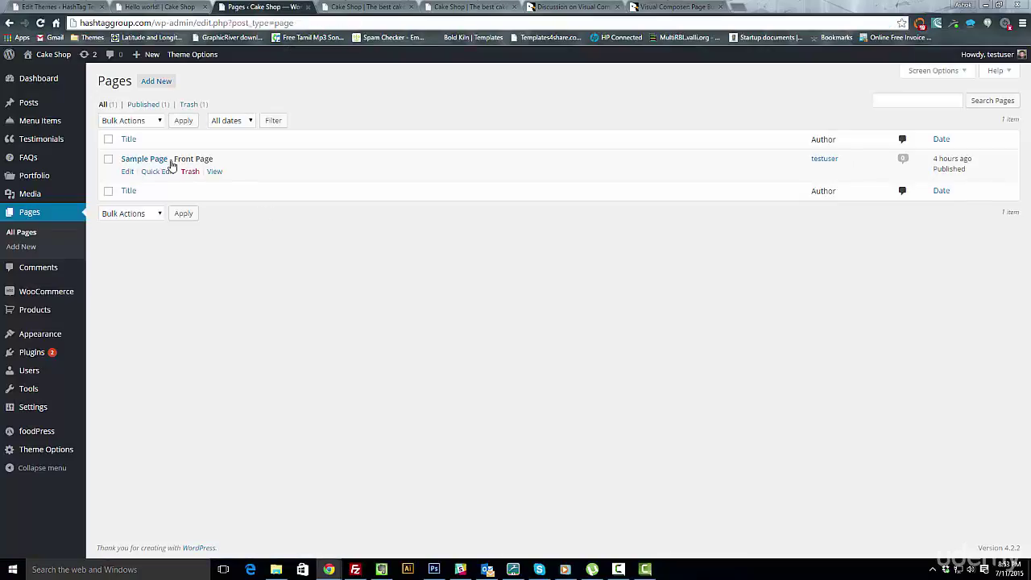
click(127, 171)
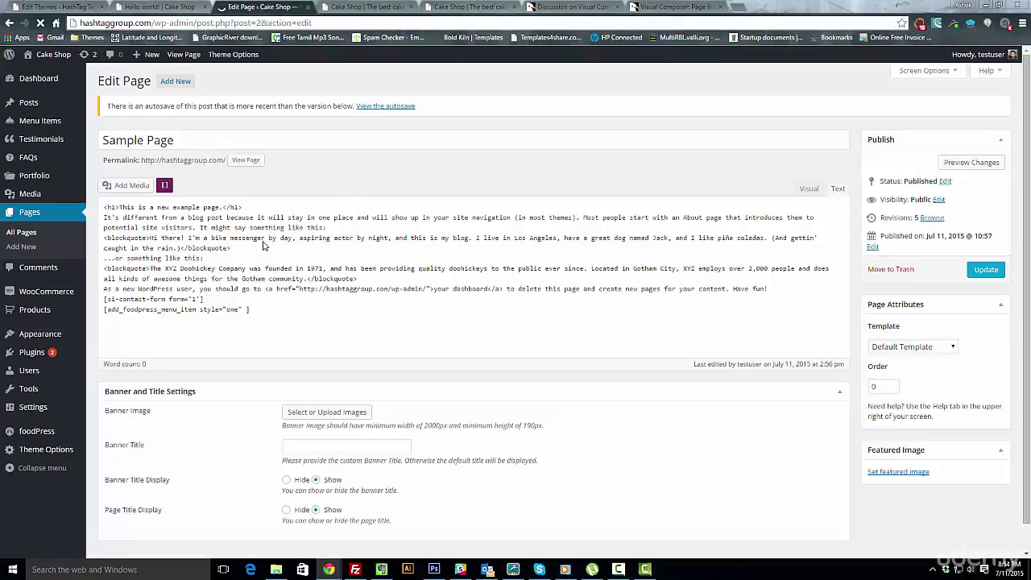
Delete the contact-form and foodPress menu shortcode lines and update the page
click(264, 238)
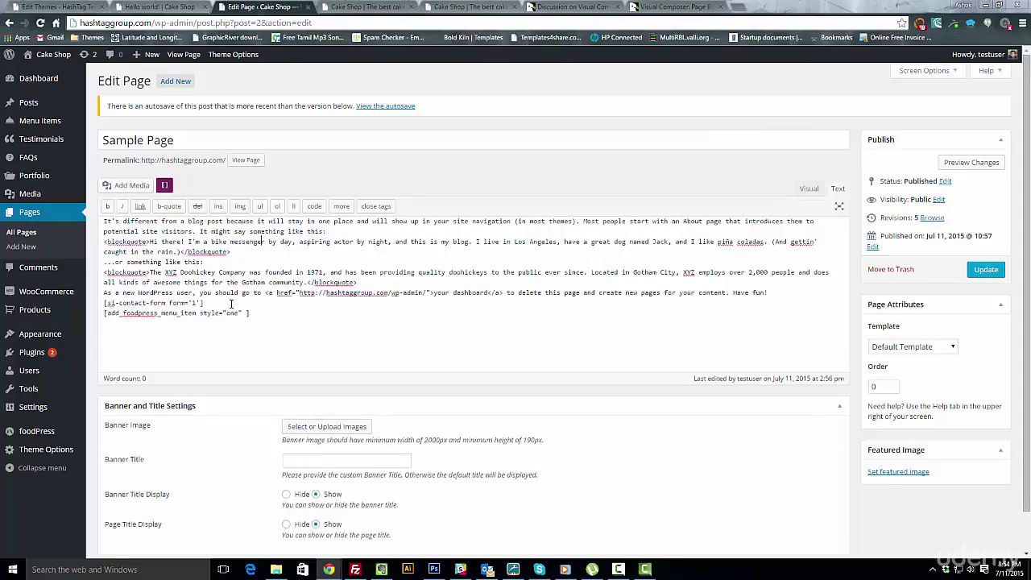
click(263, 328)
drag(263, 329, 91, 315)
key(BackSpace)
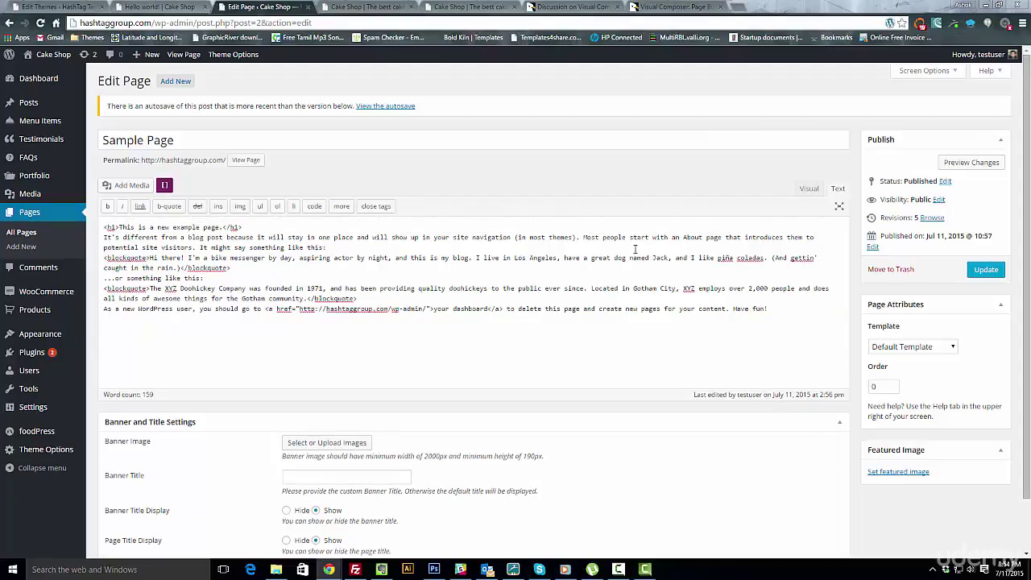
click(987, 270)
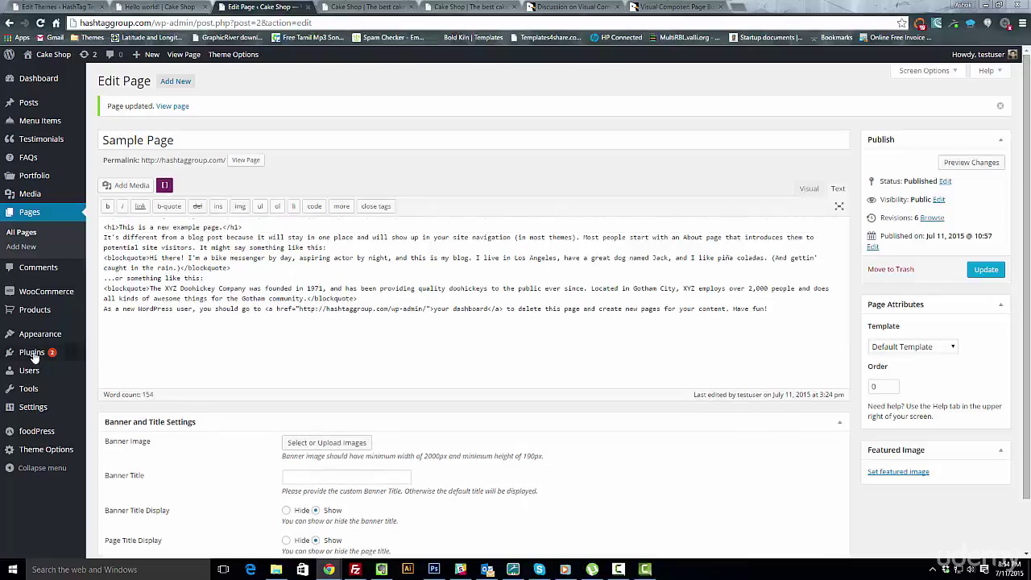
mouse_move(34, 357)
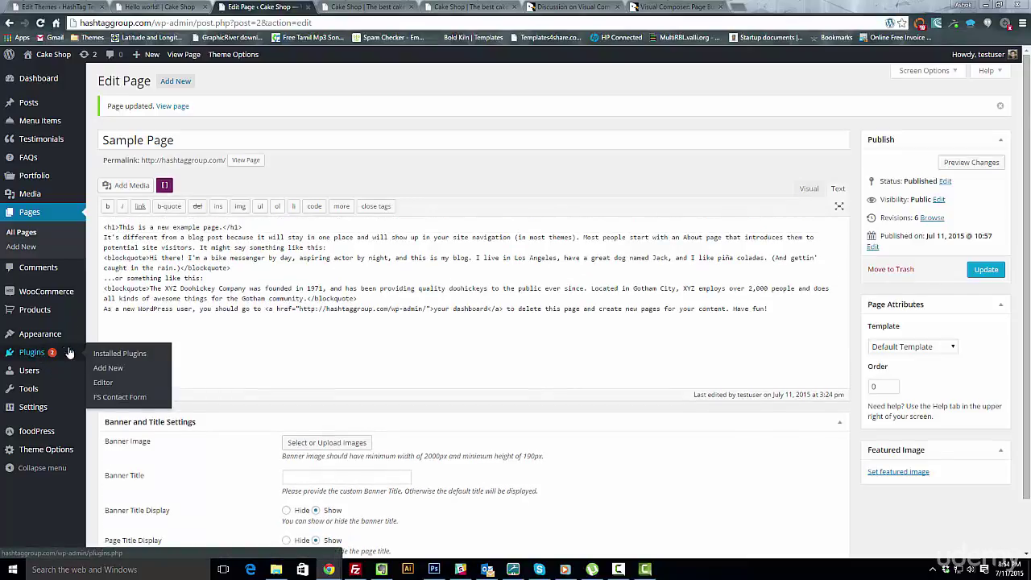
Delete WP Super Cache's cached pages from its settings, then return to Add New plugins
click(116, 355)
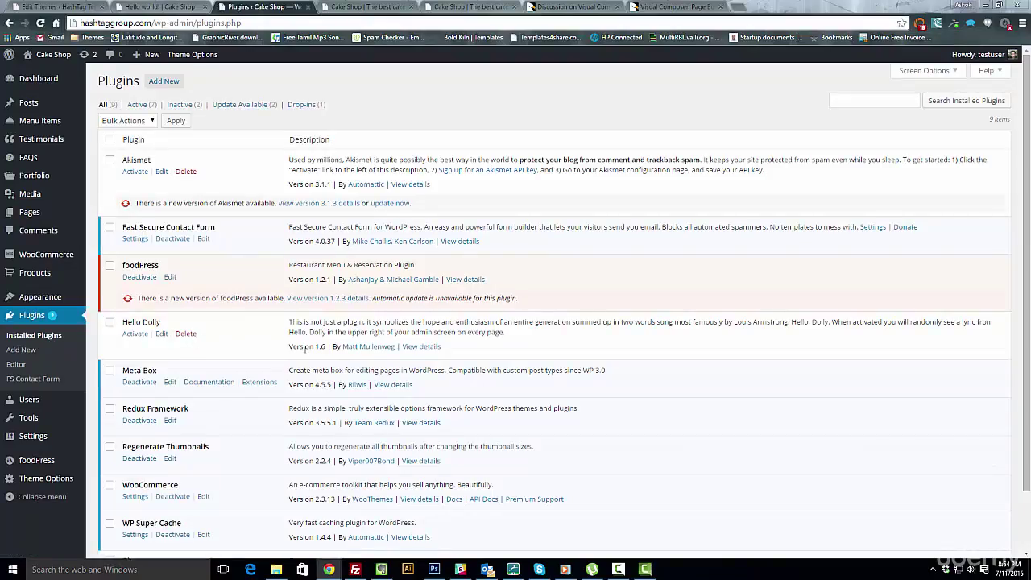
scroll(427, 511, down, 1)
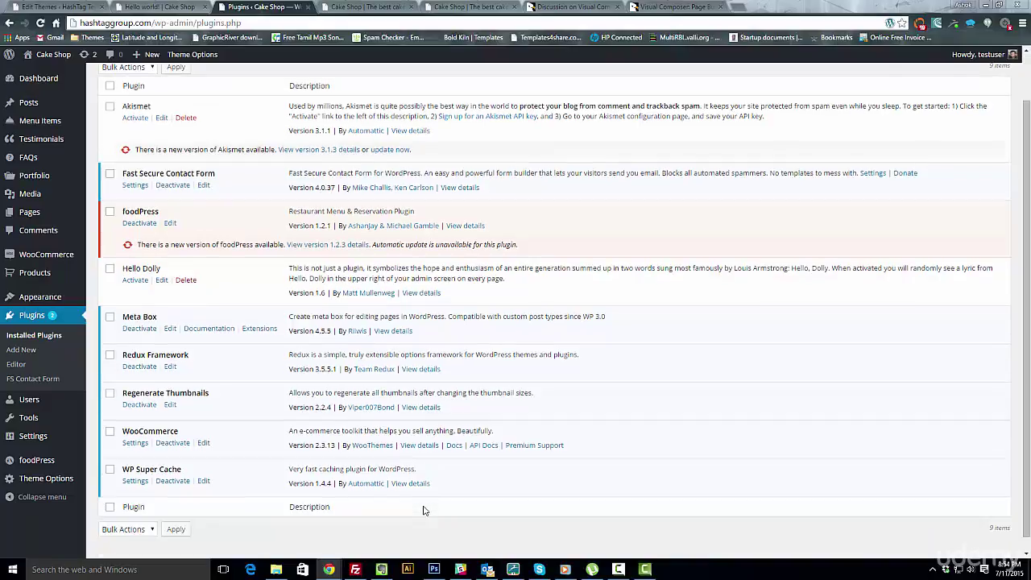
click(134, 481)
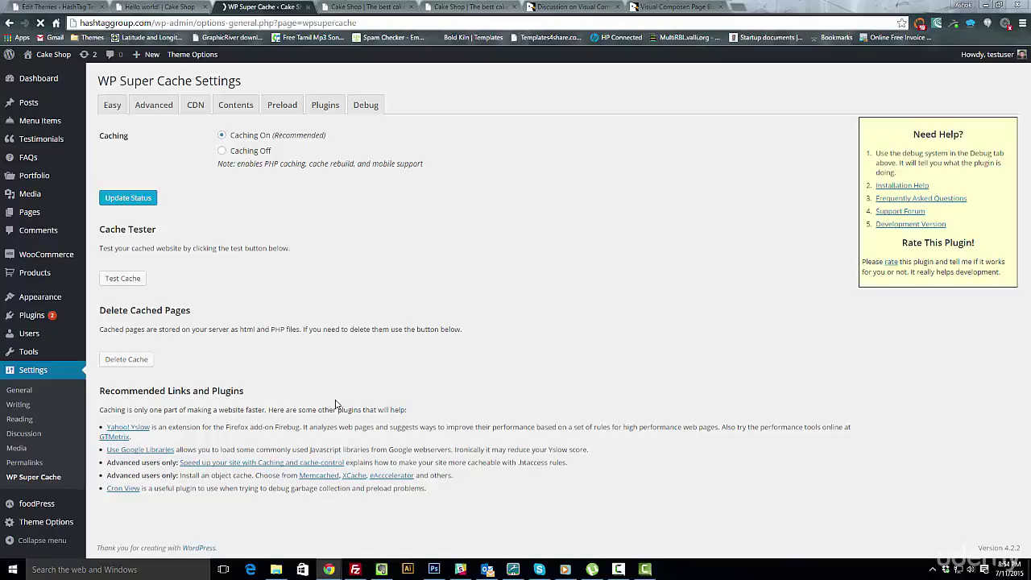
click(145, 362)
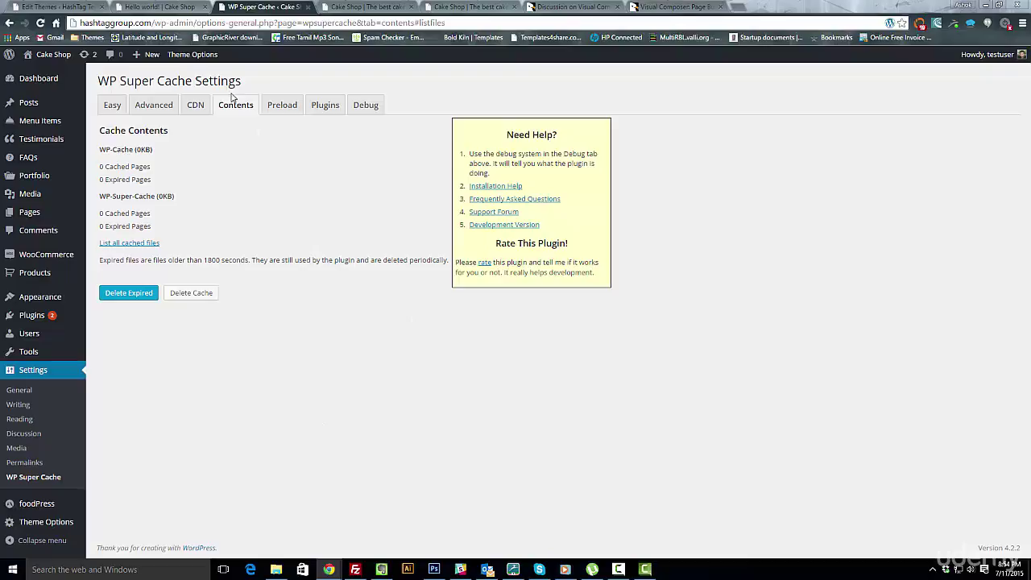
mouse_move(40, 320)
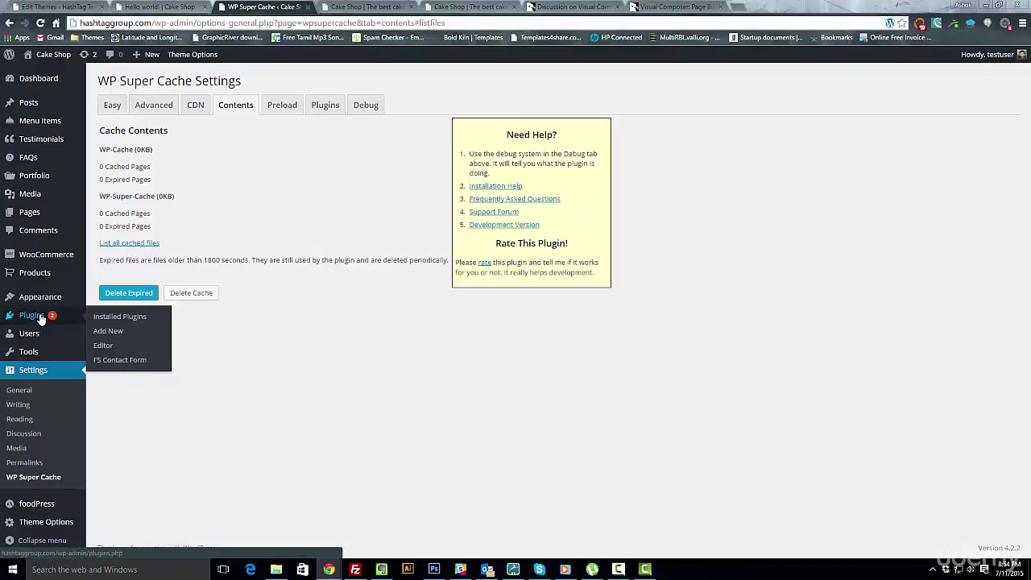
click(107, 331)
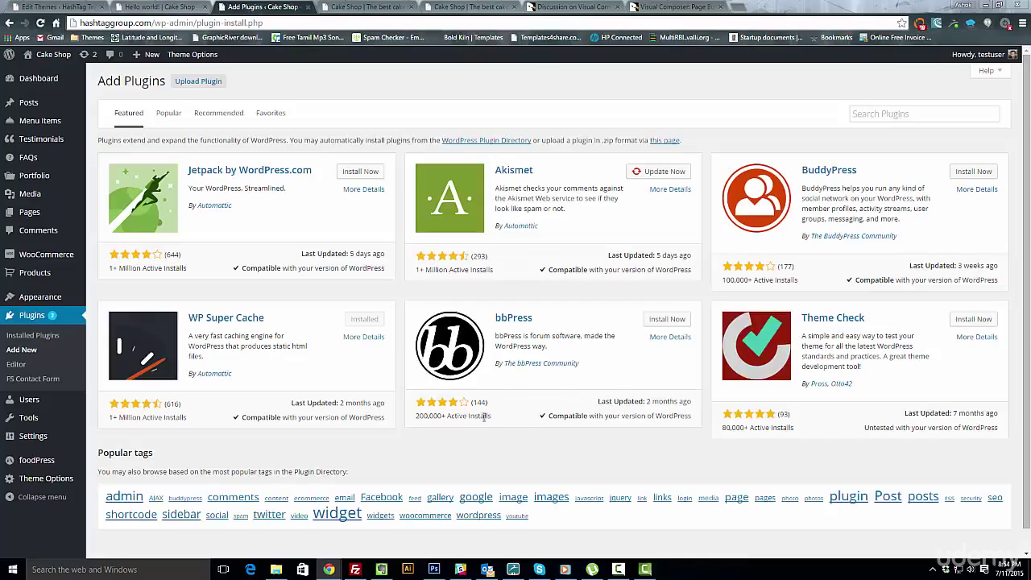
Install Contact Form 7 from the Popular plugins tab
click(168, 114)
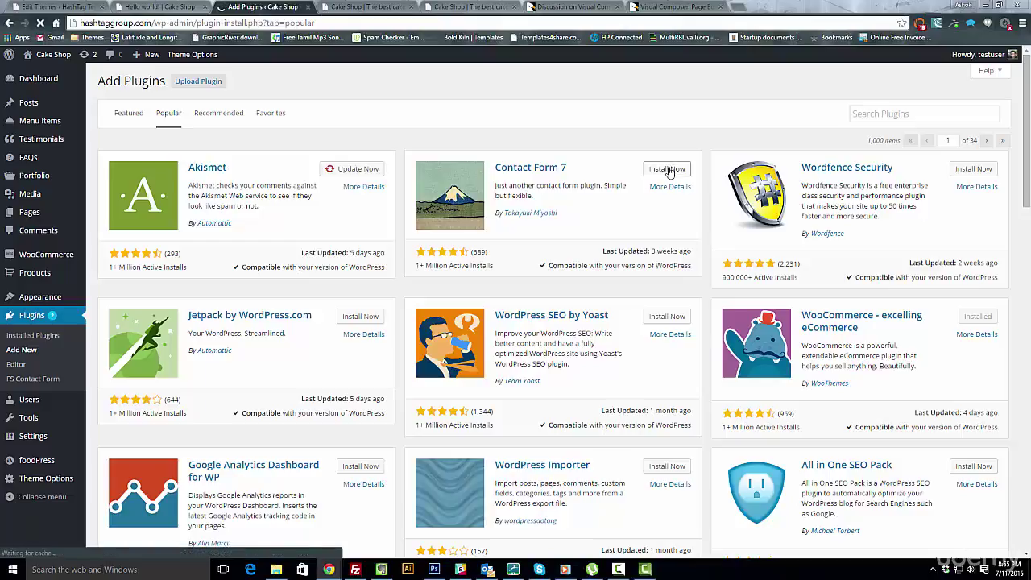
click(669, 170)
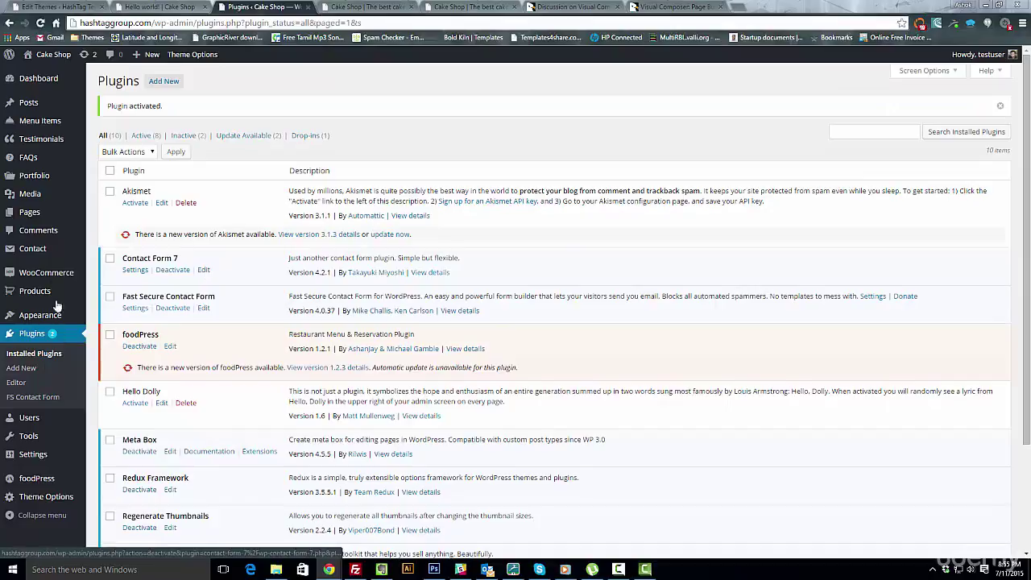
Create a new contact form titled 'Test Form' and save it
mouse_move(37, 254)
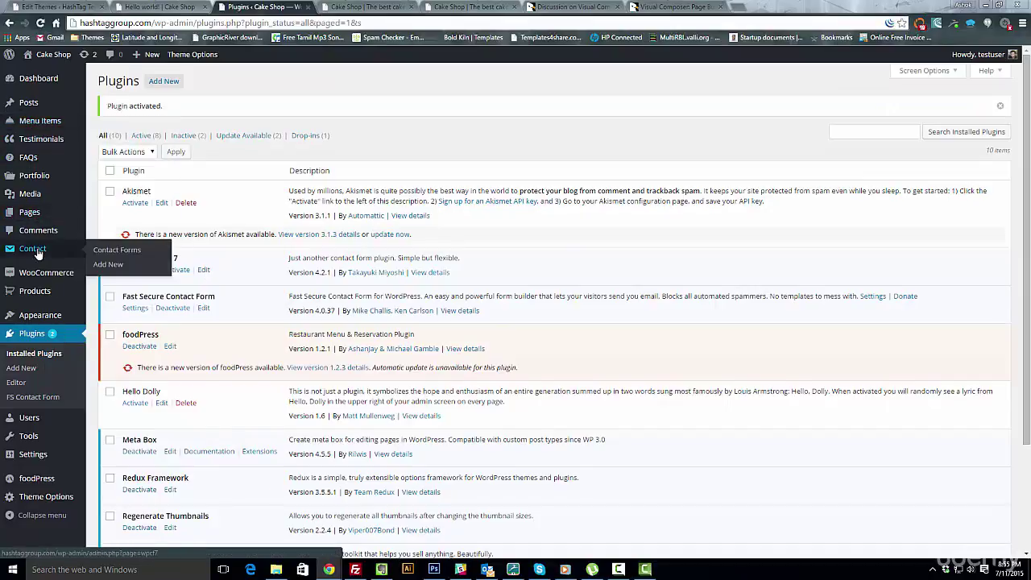
click(112, 265)
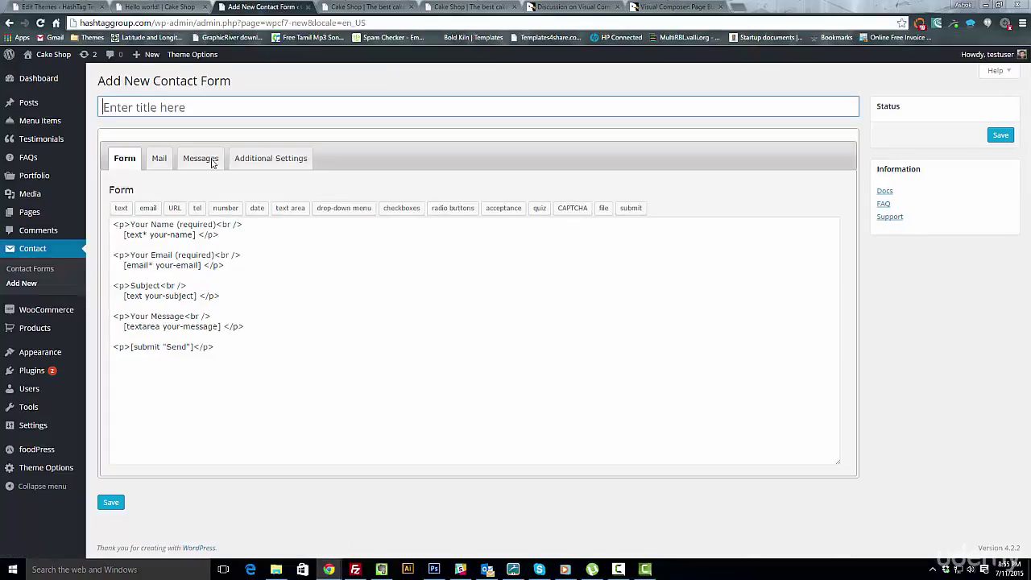
text(Test Form)
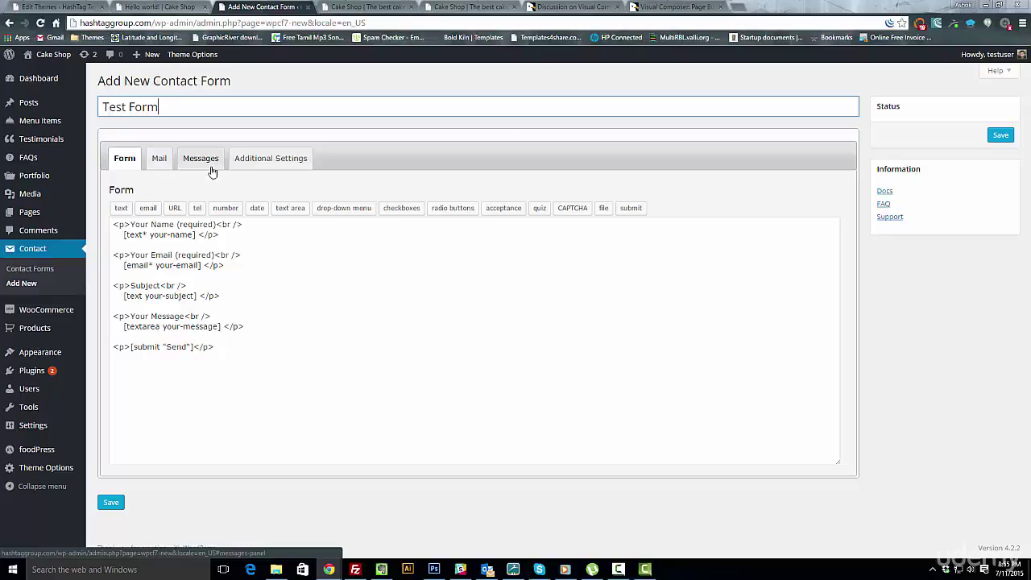
click(110, 502)
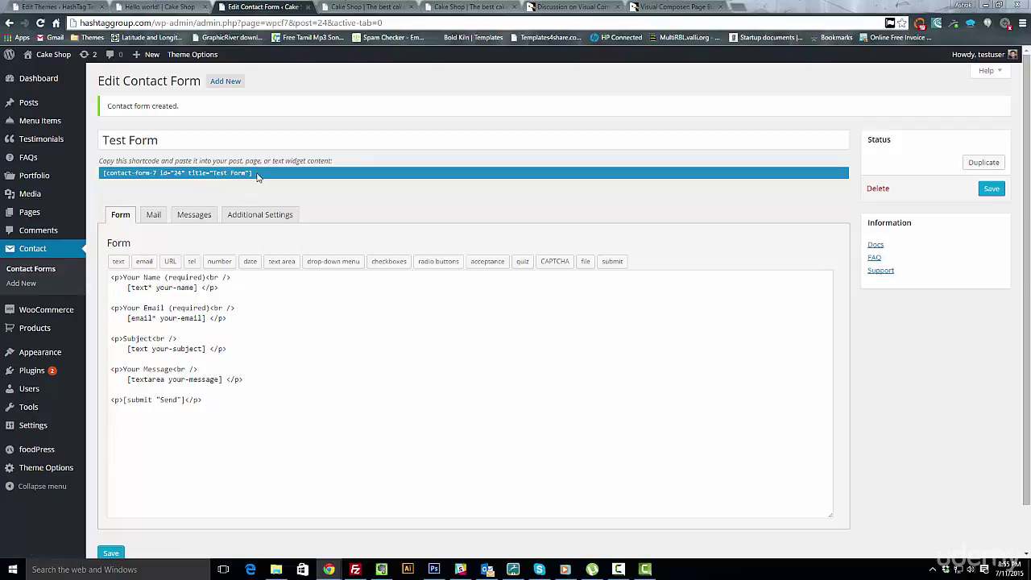
Copy the Test Form shortcode and go to the Pages list
drag(257, 178, 56, 176)
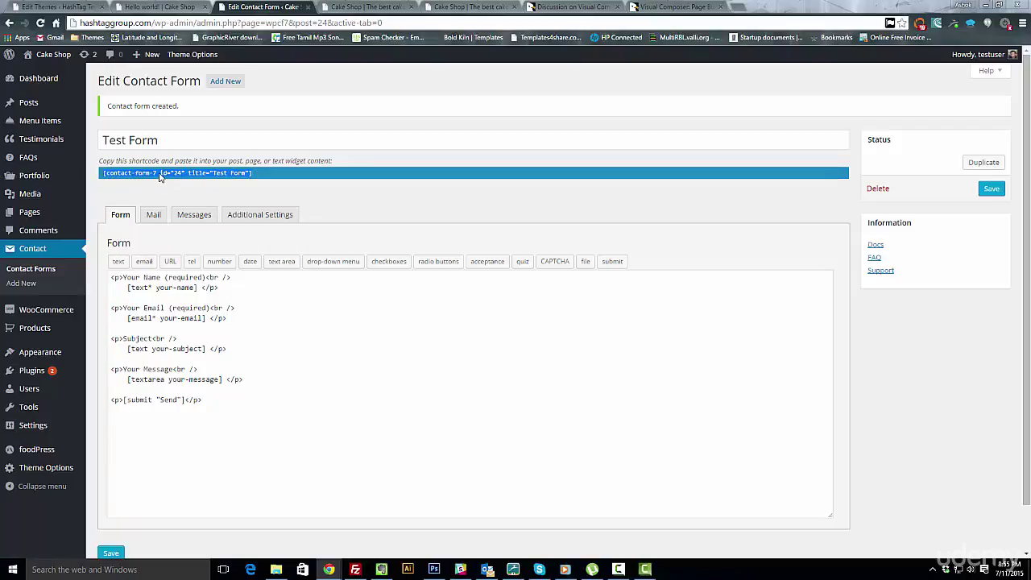
right_click(159, 177)
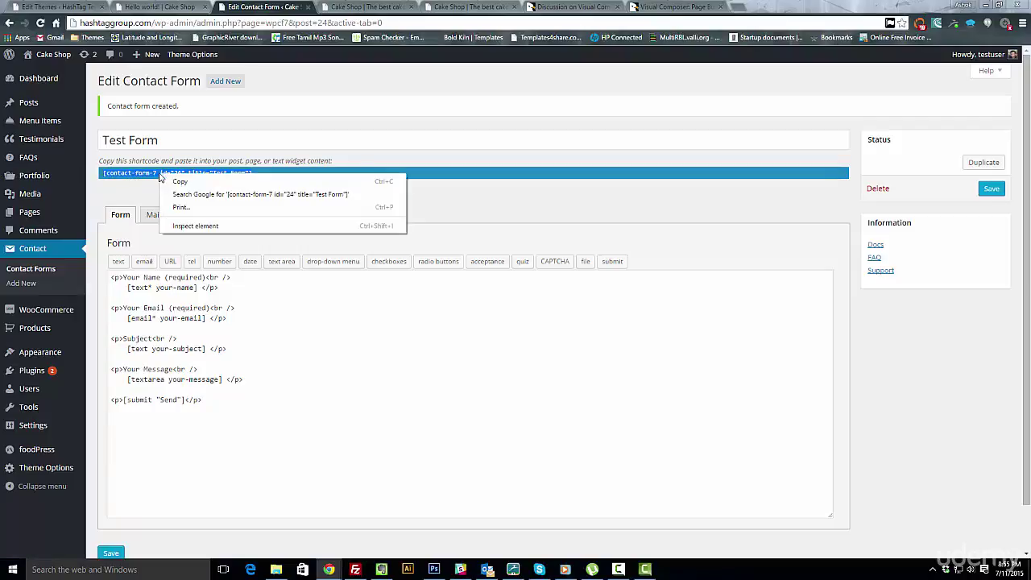
click(177, 181)
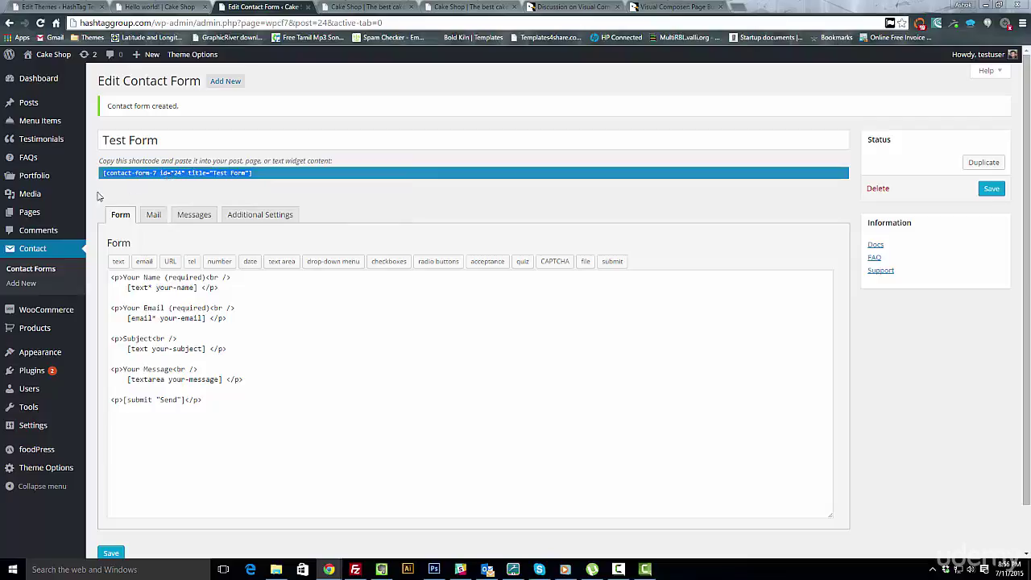
click(46, 219)
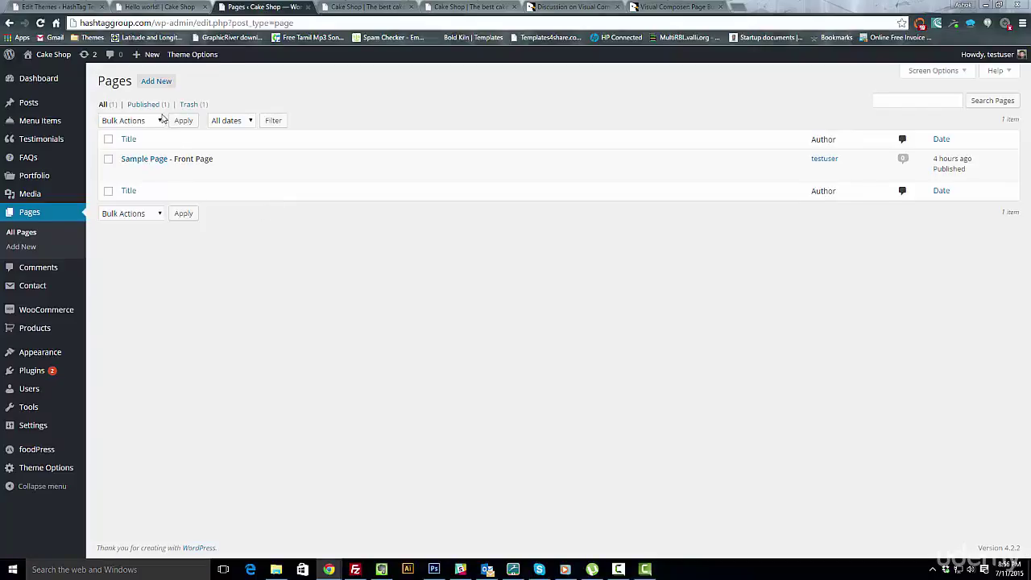
Publish a new page titled 'Contact' containing the pasted Test Form shortcode
click(157, 83)
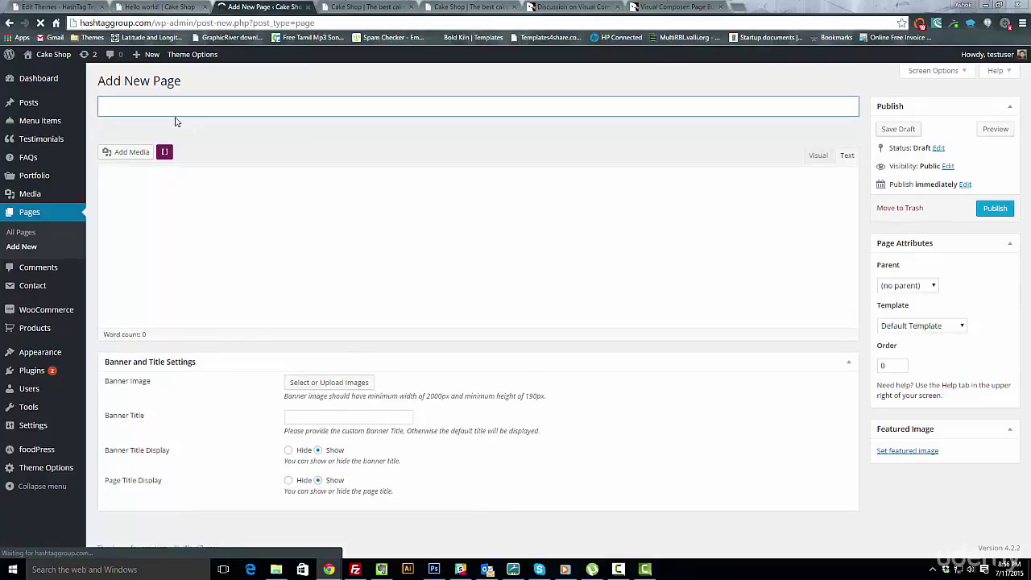
text(Contact)
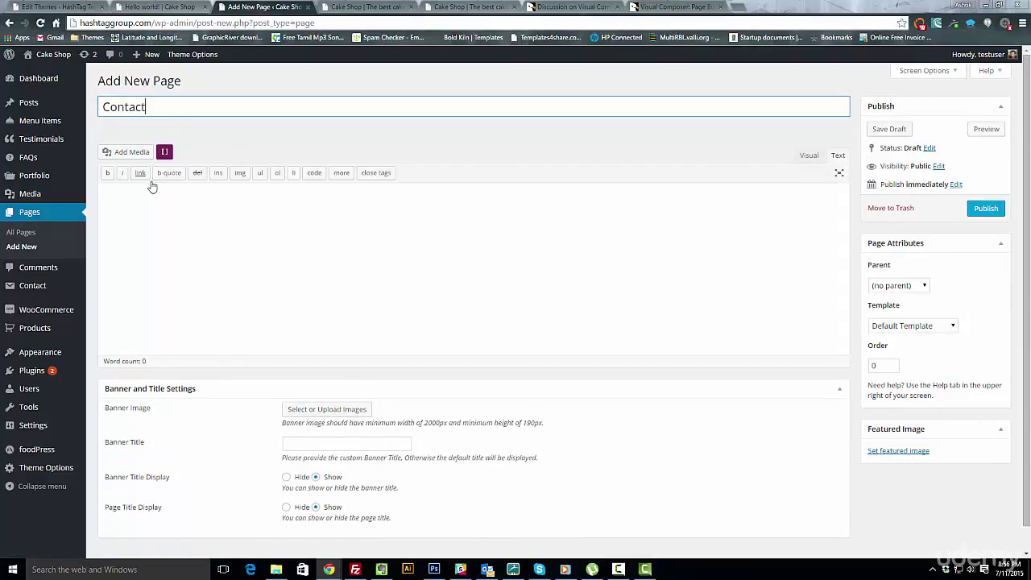
click(140, 196)
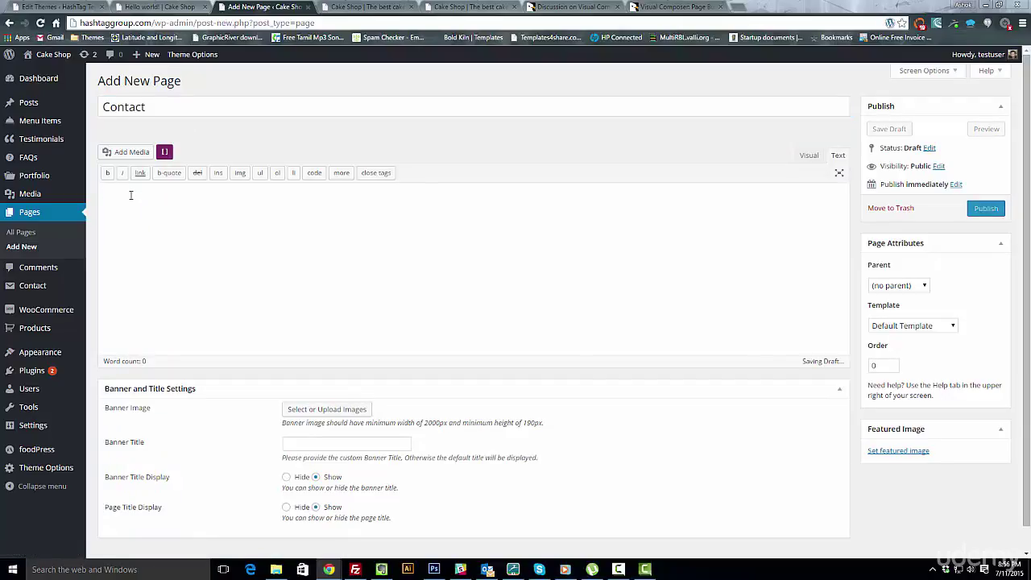
key(ctrl+v)
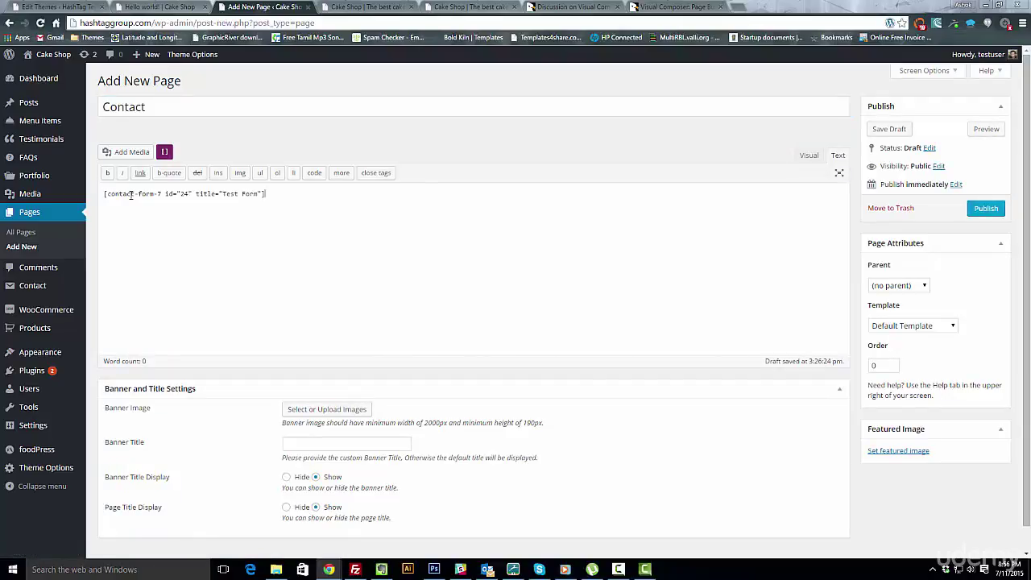
click(987, 212)
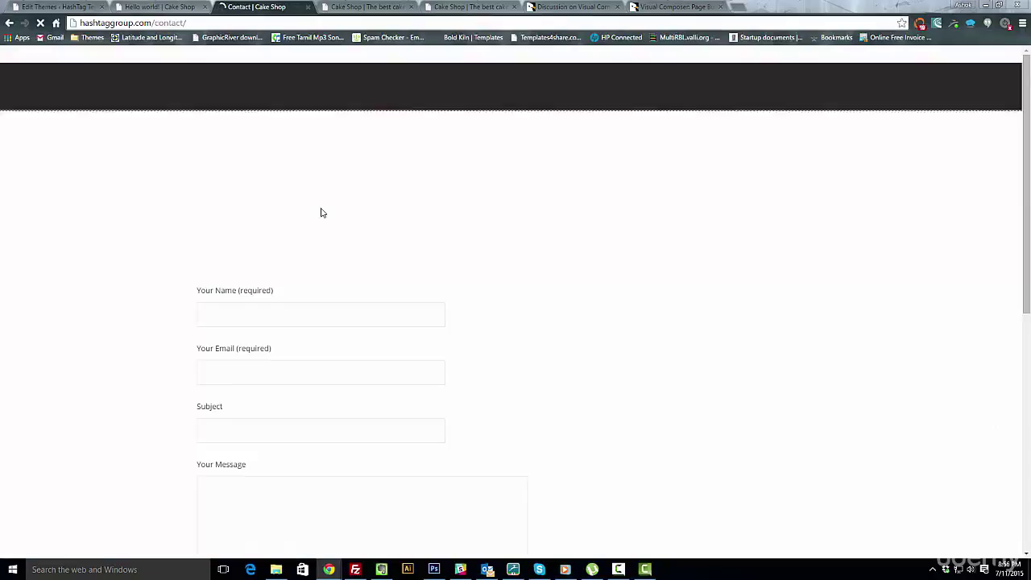
Try the Your Name field and scroll through the live form, then return to the Dashboard
click(271, 315)
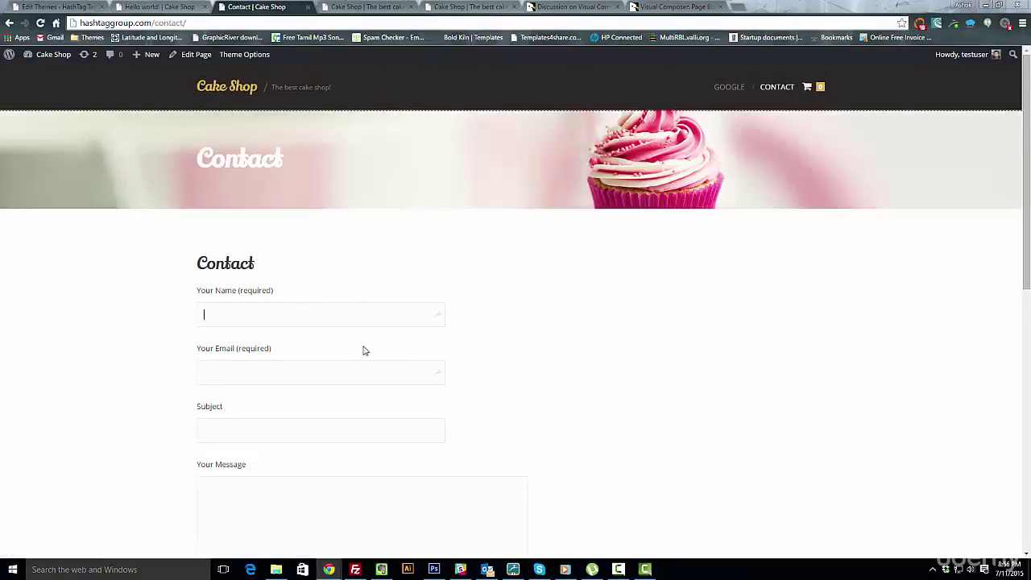
scroll(398, 357, down, 2)
scroll(399, 352, down, 1)
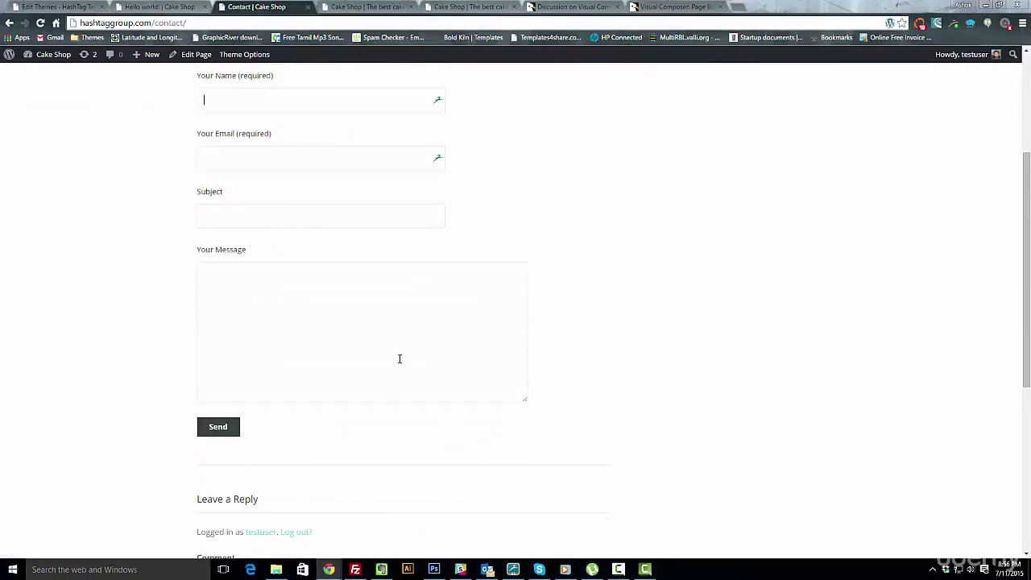
scroll(316, 340, up, 3)
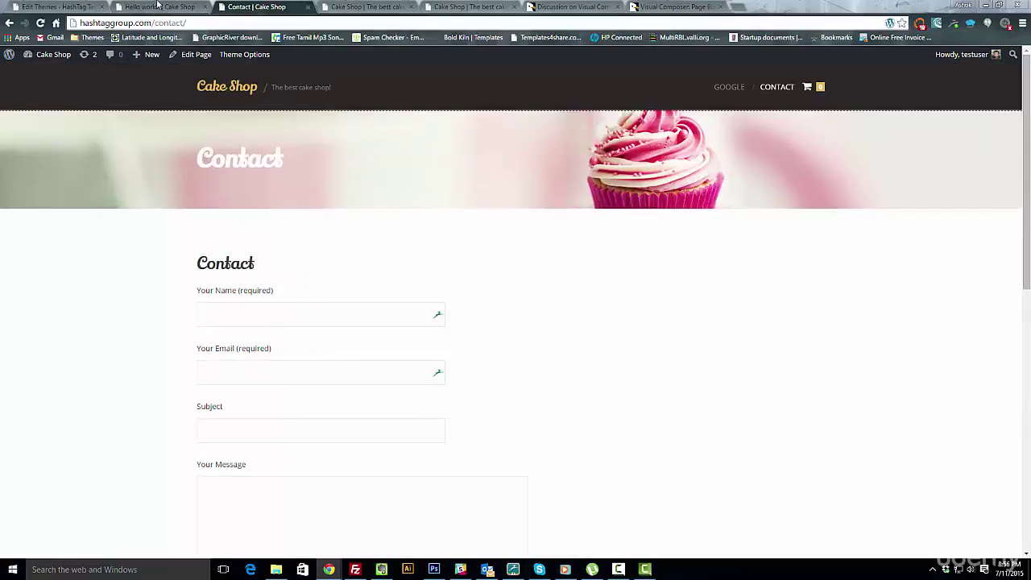
mouse_move(47, 56)
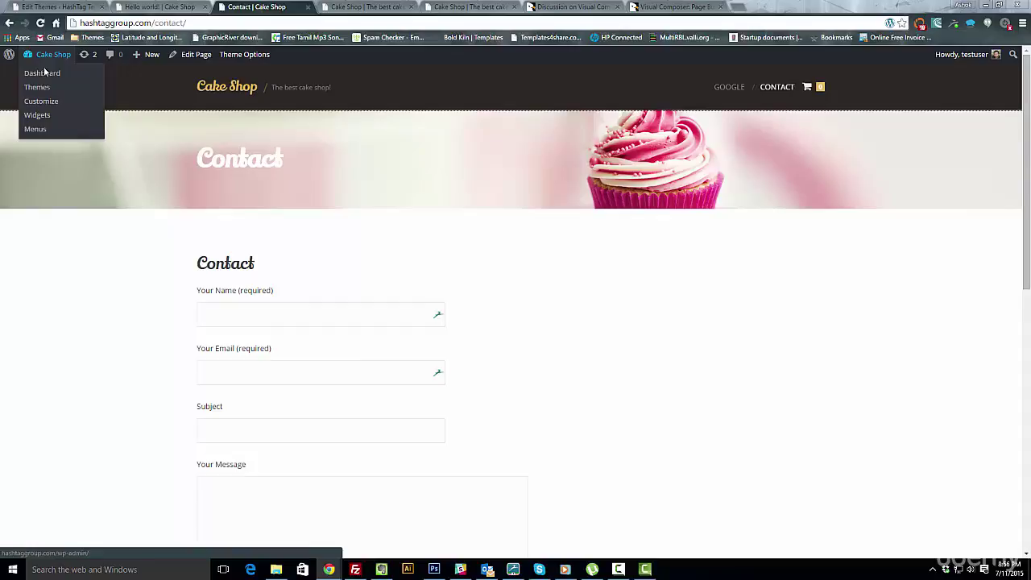
click(46, 76)
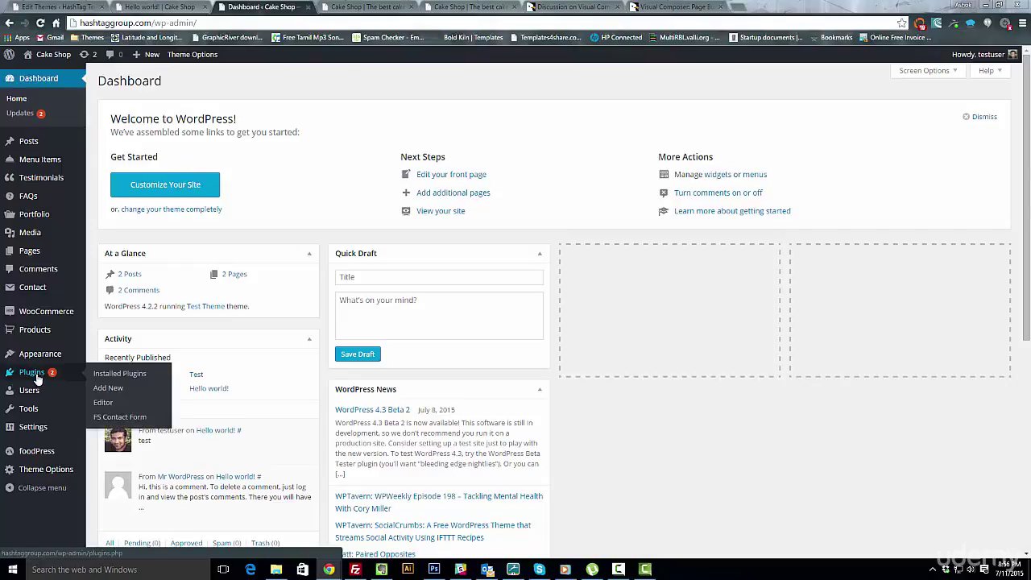
Open Wordfence Security's details from the Popular plugins in a new tab and view it
click(121, 392)
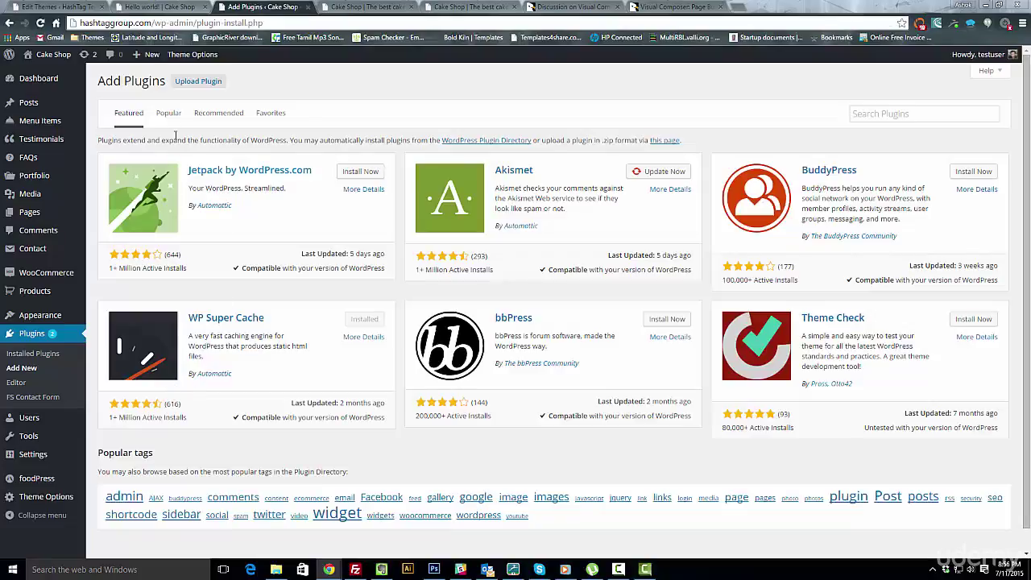
click(170, 114)
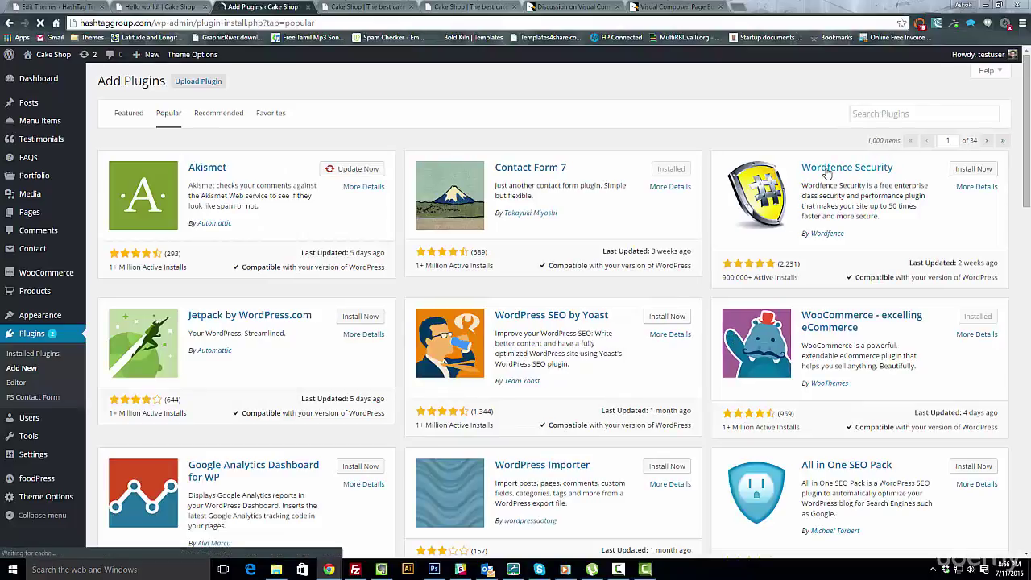
click(840, 178)
right_click(841, 178)
click(868, 184)
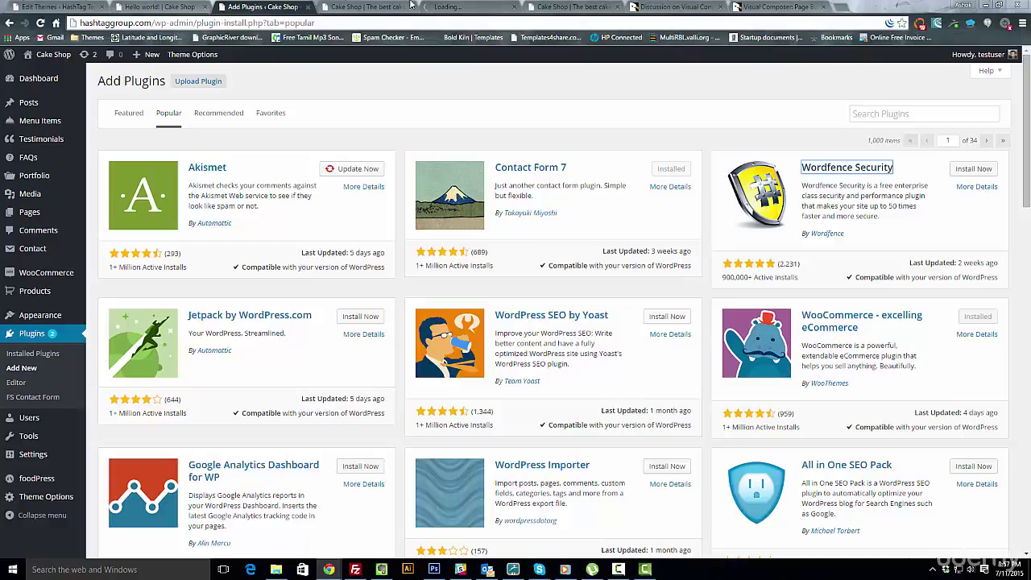
click(367, 7)
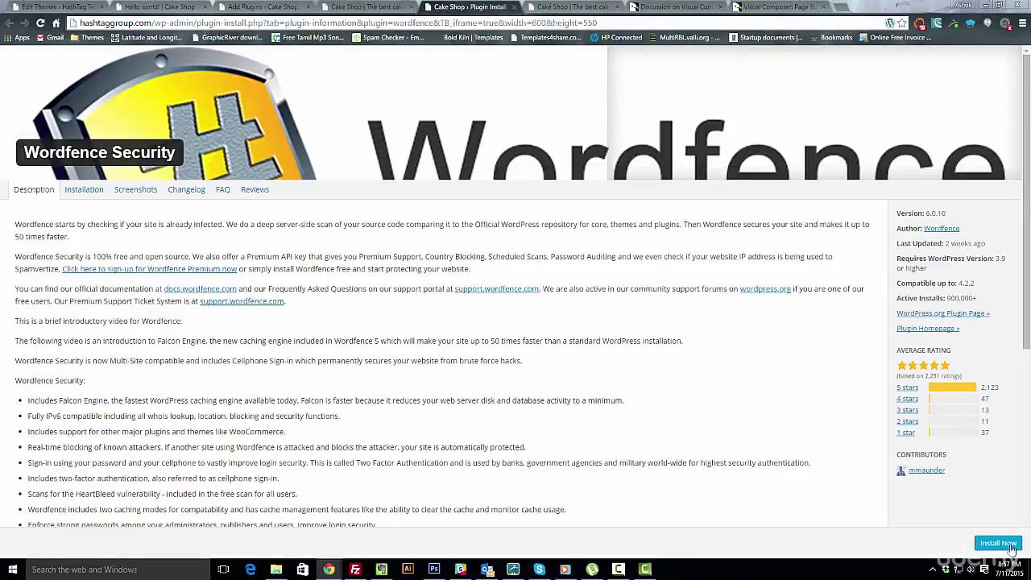
Install and activate Wordfence, save the stored admin alert email, and dismiss the congratulations popup
click(1008, 545)
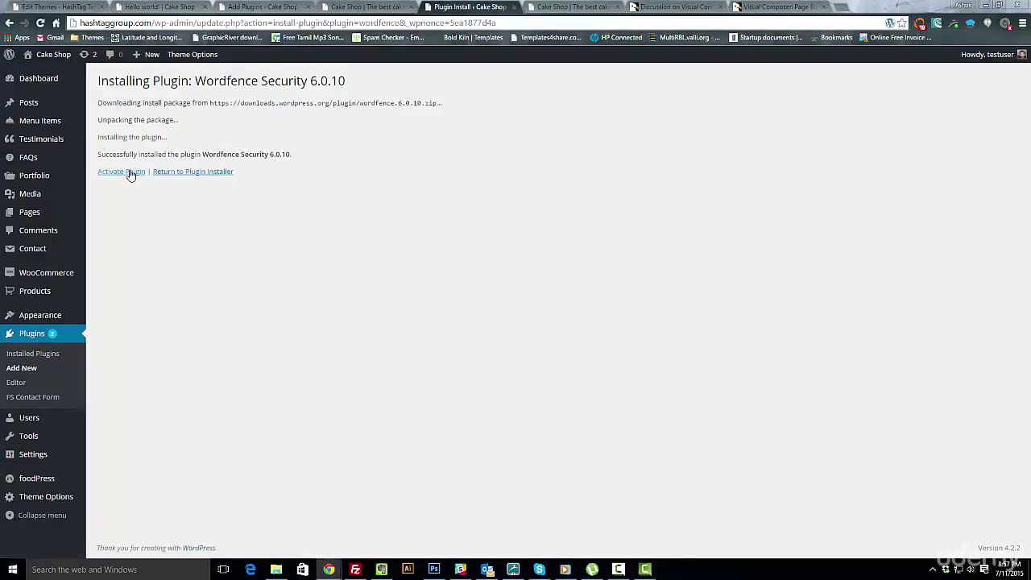
click(130, 173)
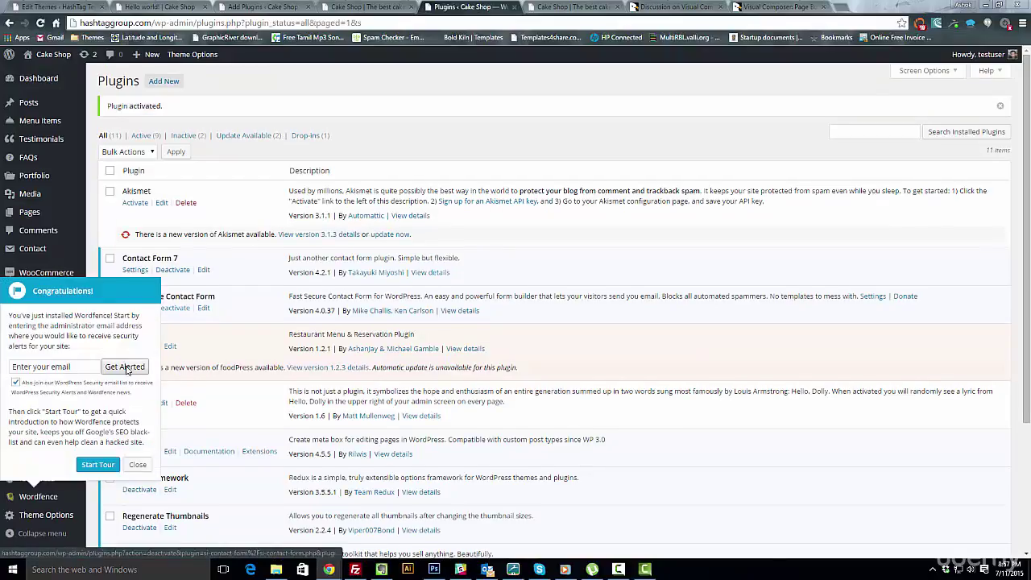
click(53, 366)
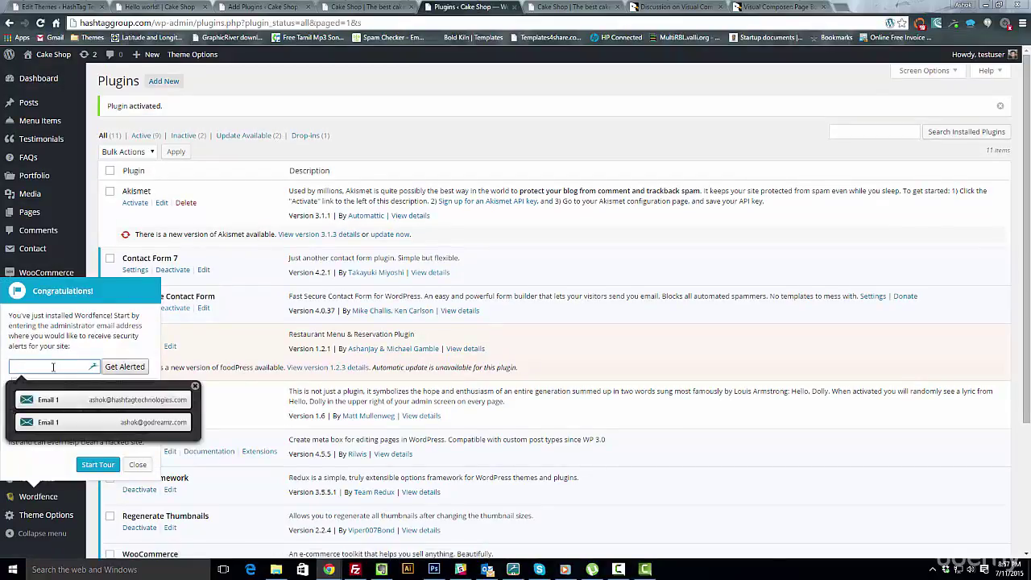
click(77, 399)
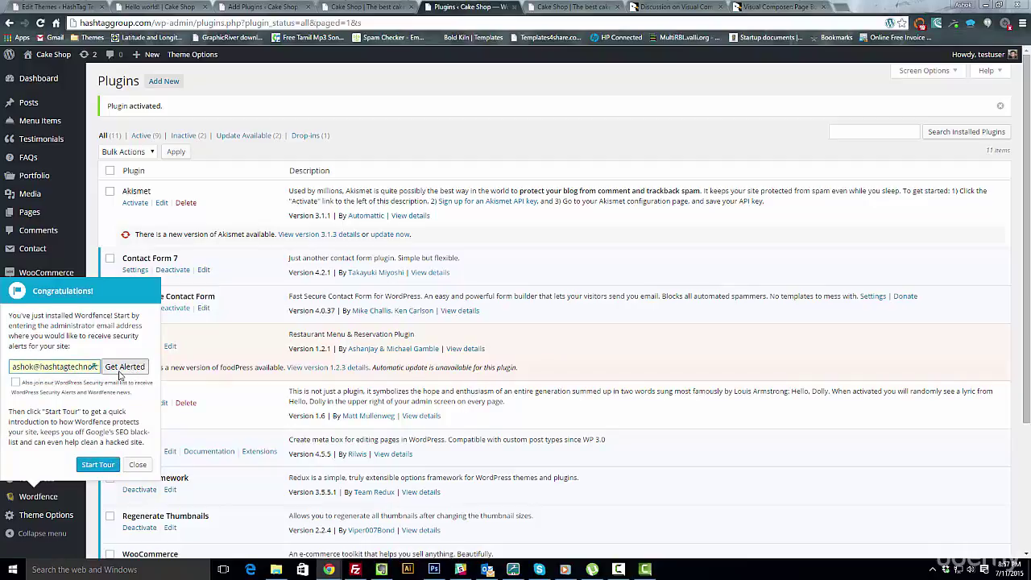
click(125, 367)
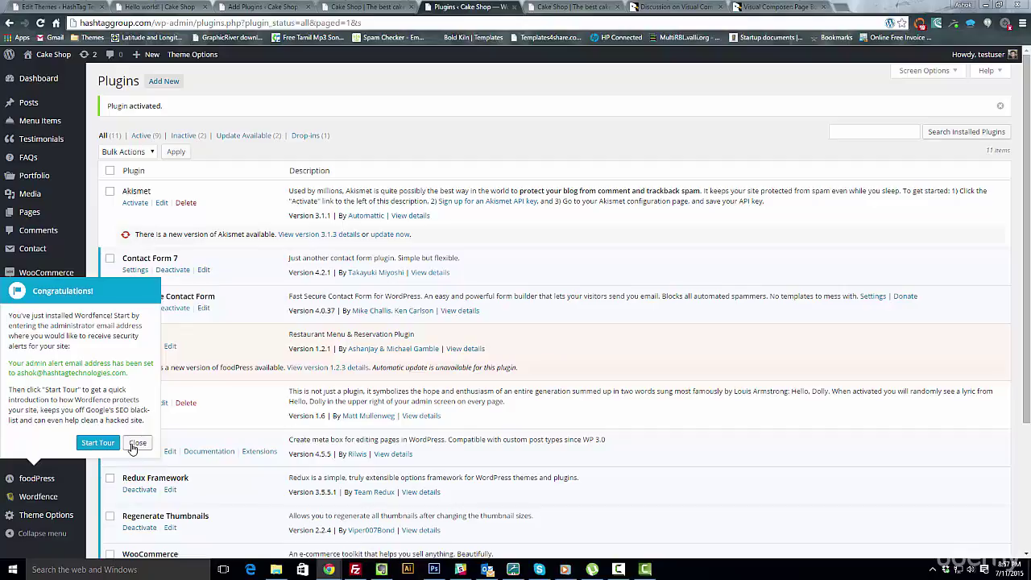
click(137, 443)
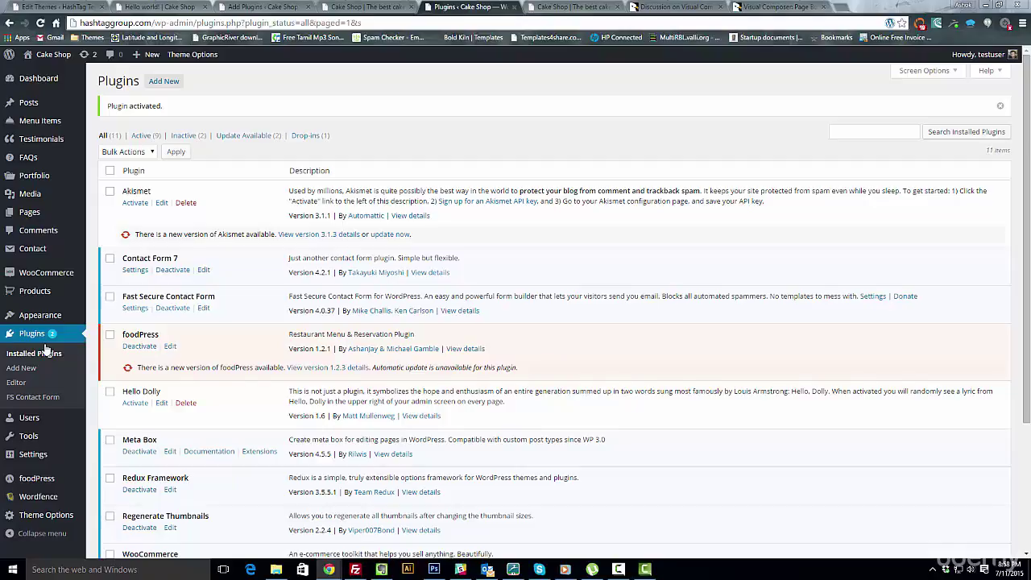
Open Wordfence's Scan page, end the introductory tour, and let the file scan progress
scroll(112, 361, down, 2)
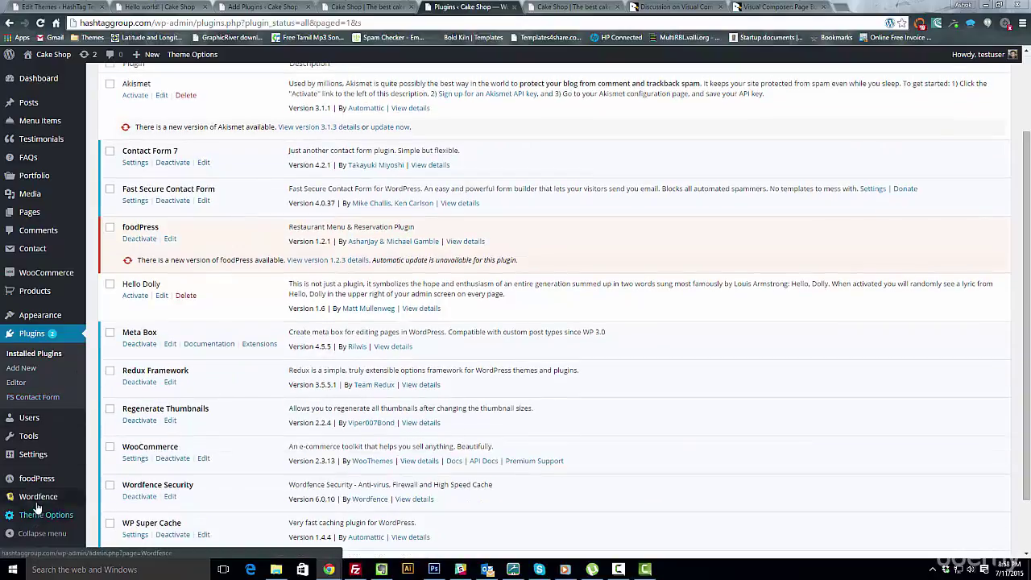
mouse_move(36, 502)
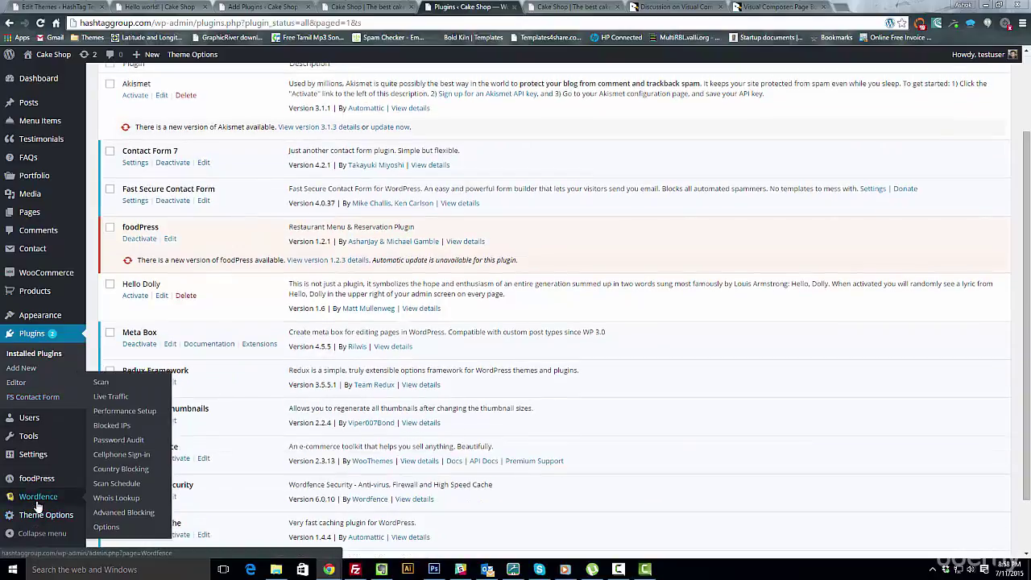
click(101, 384)
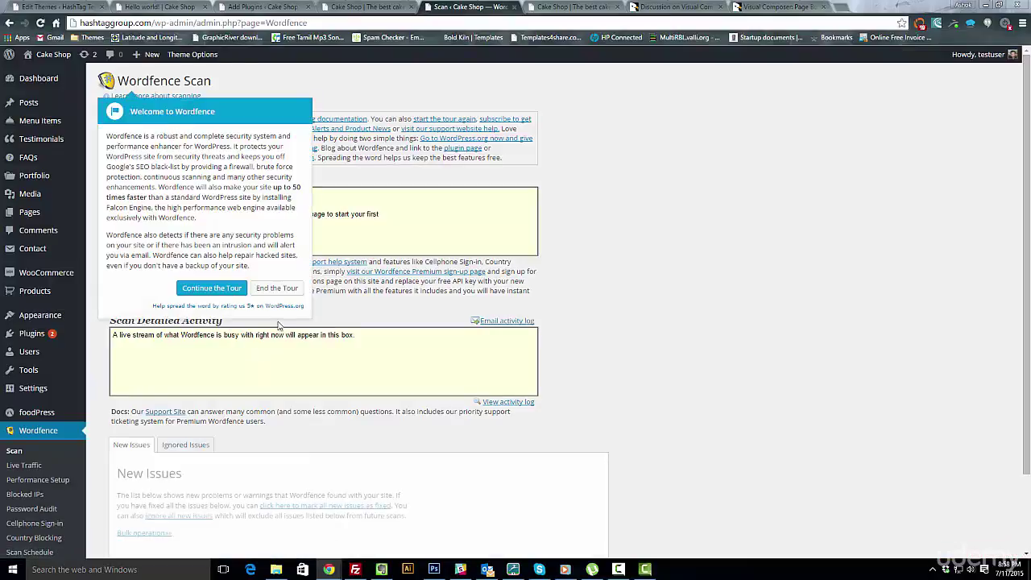
click(276, 290)
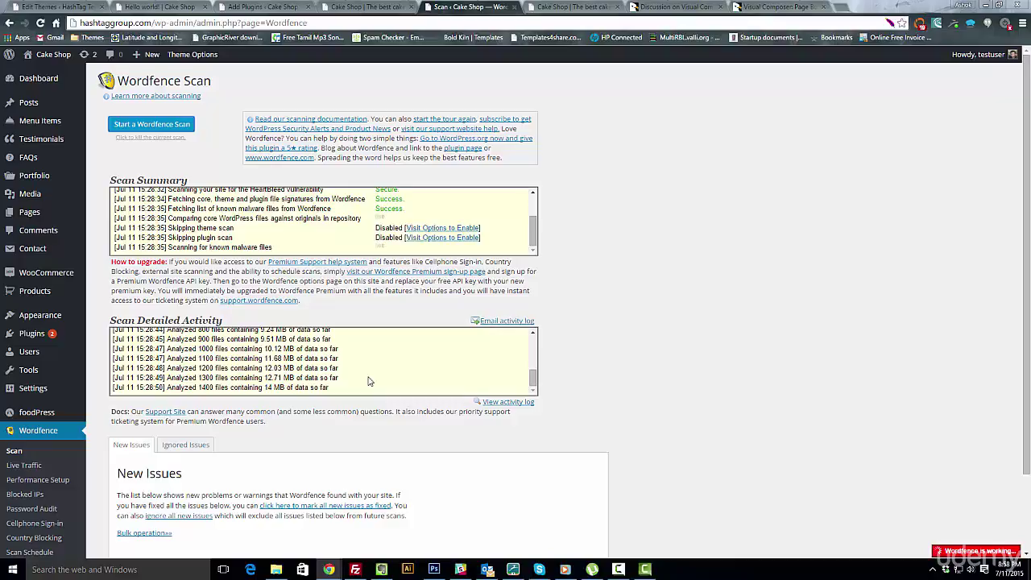
scroll(370, 375, down, 2)
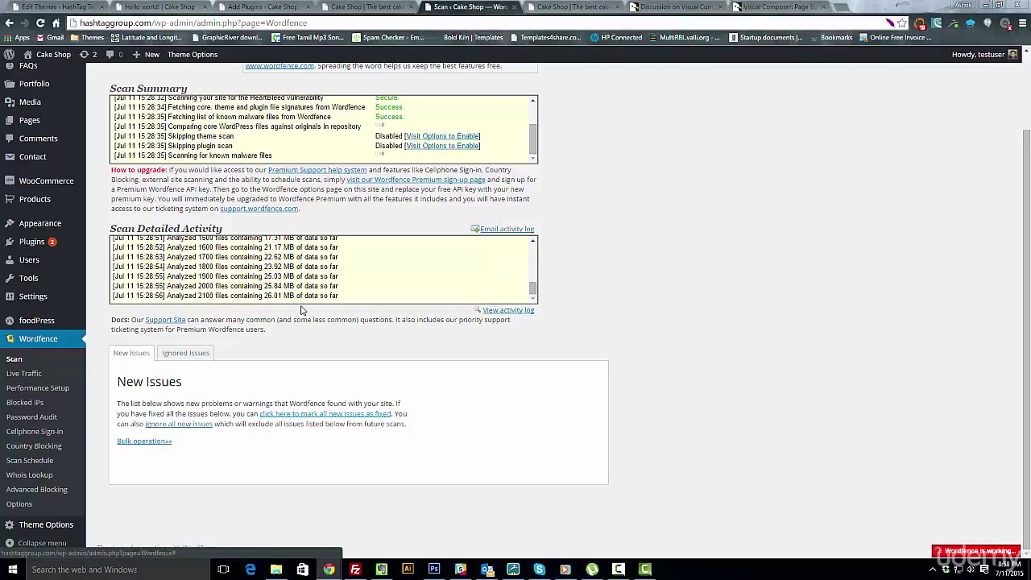
Open All in One SEO Pack 2.2.7's details in a new tab and install it
click(277, 7)
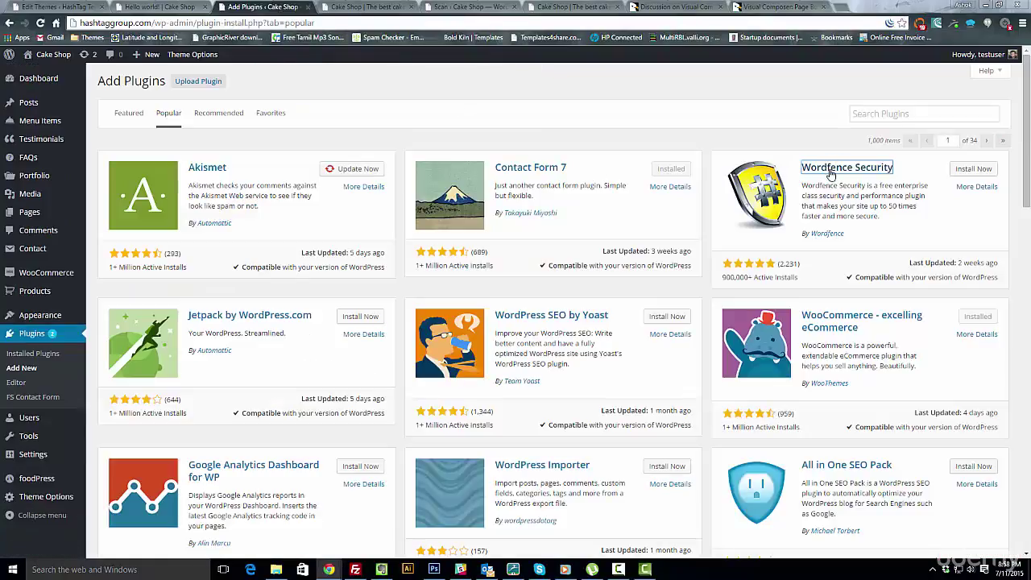
scroll(621, 237, down, 2)
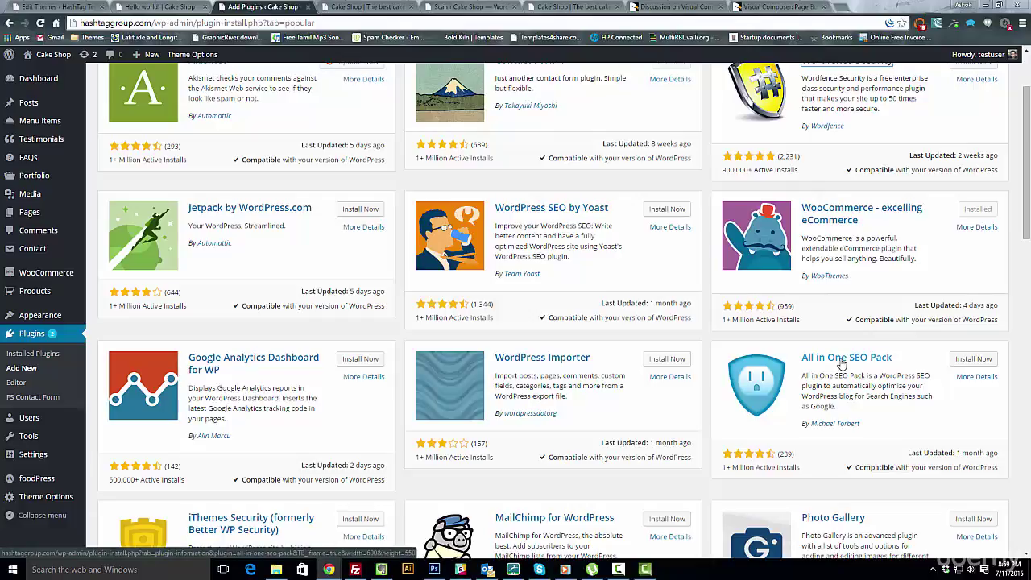
right_click(870, 362)
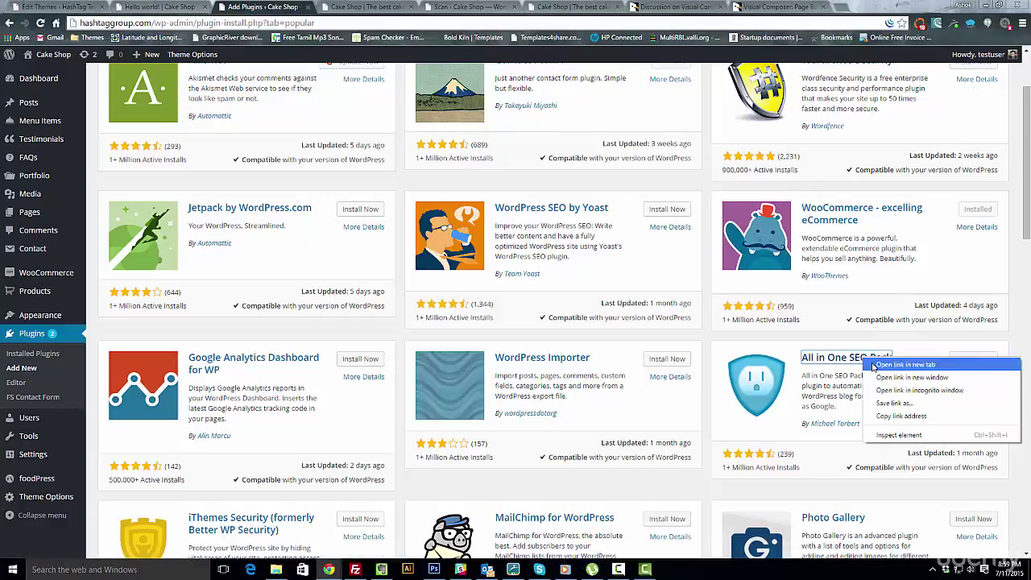
click(873, 366)
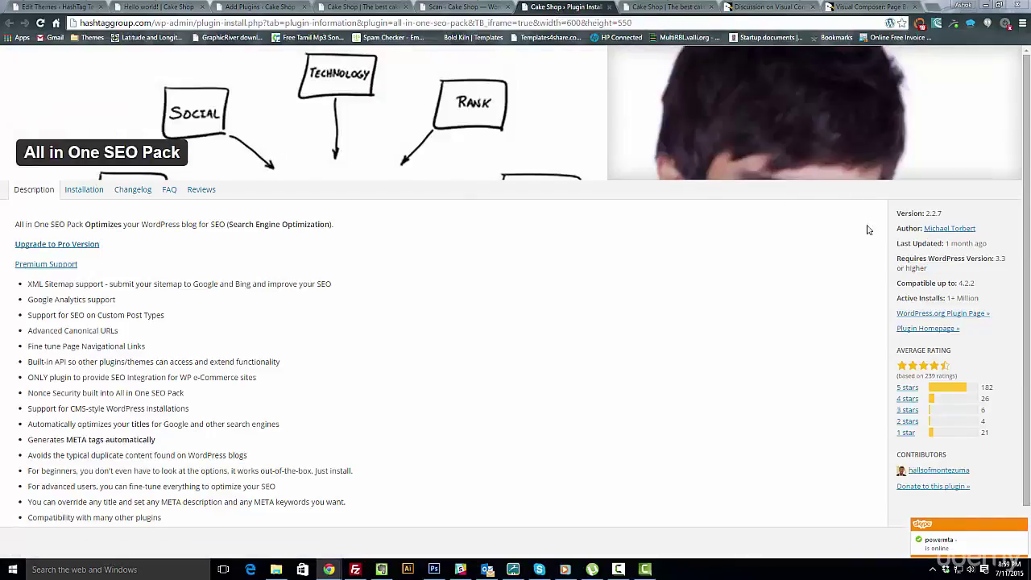
click(1017, 528)
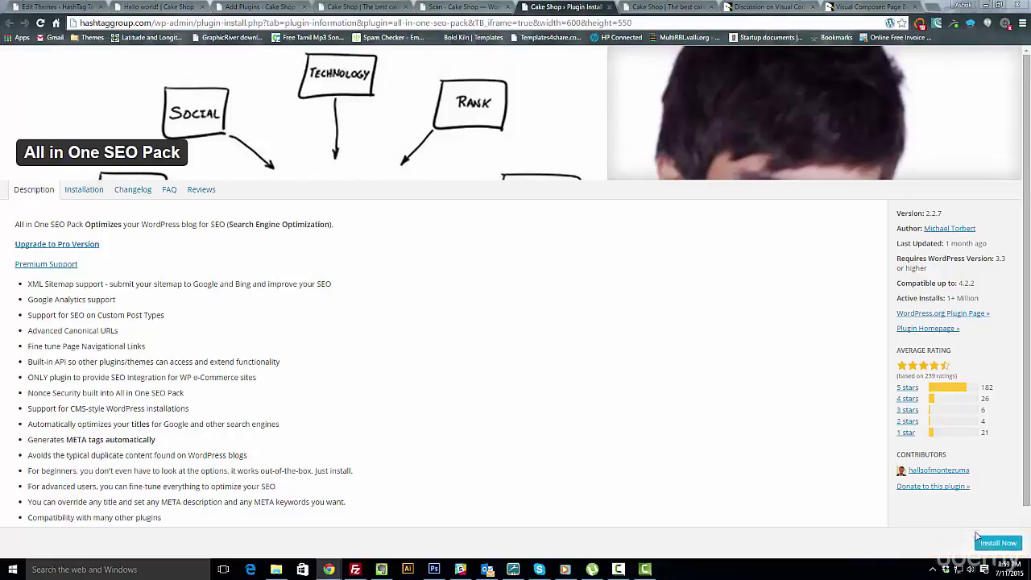
click(984, 544)
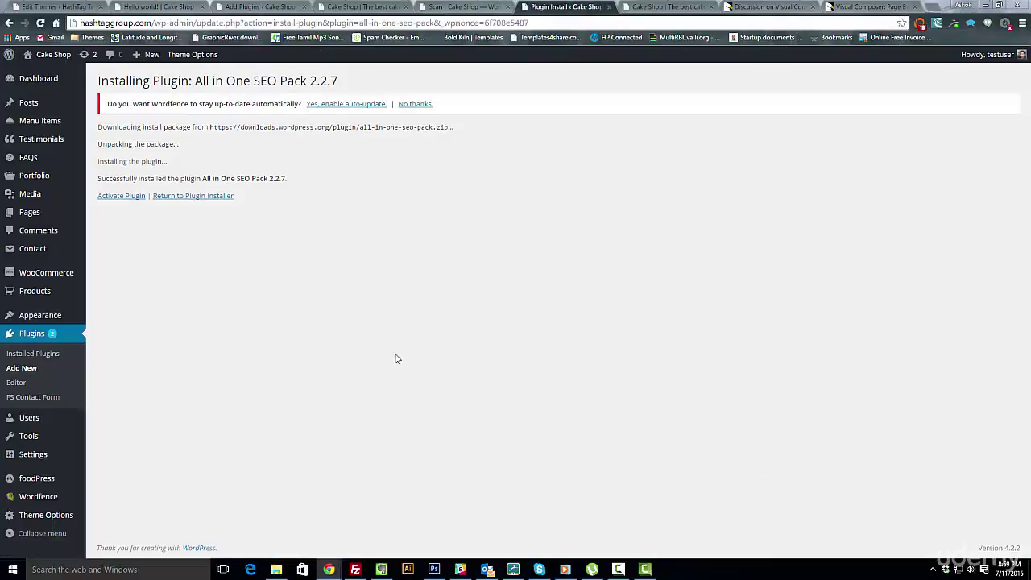
Activate All in One SEO Pack, dismiss the version 2.2.7 welcome notice, and open Feature Manager
click(119, 195)
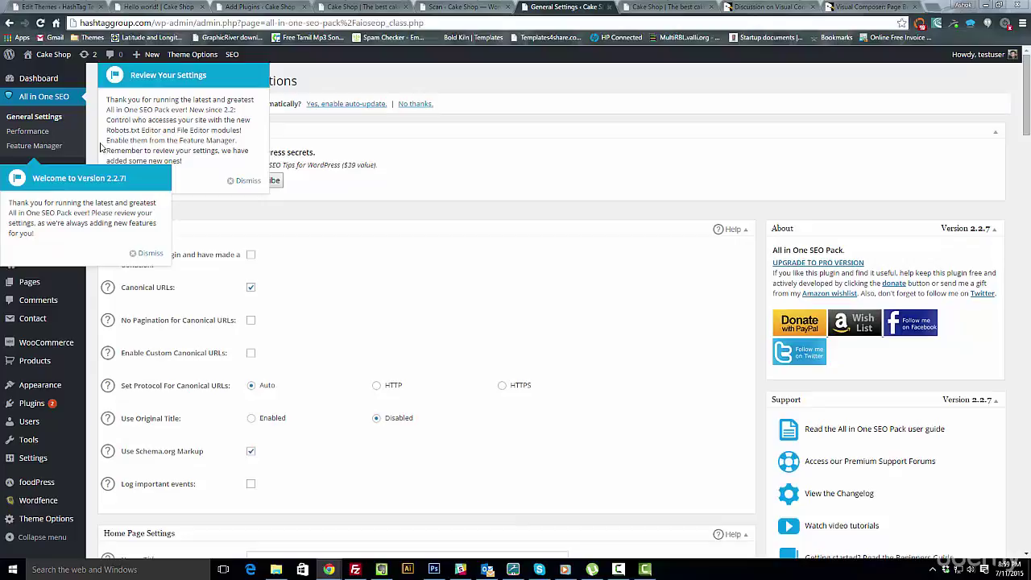
click(150, 254)
click(41, 146)
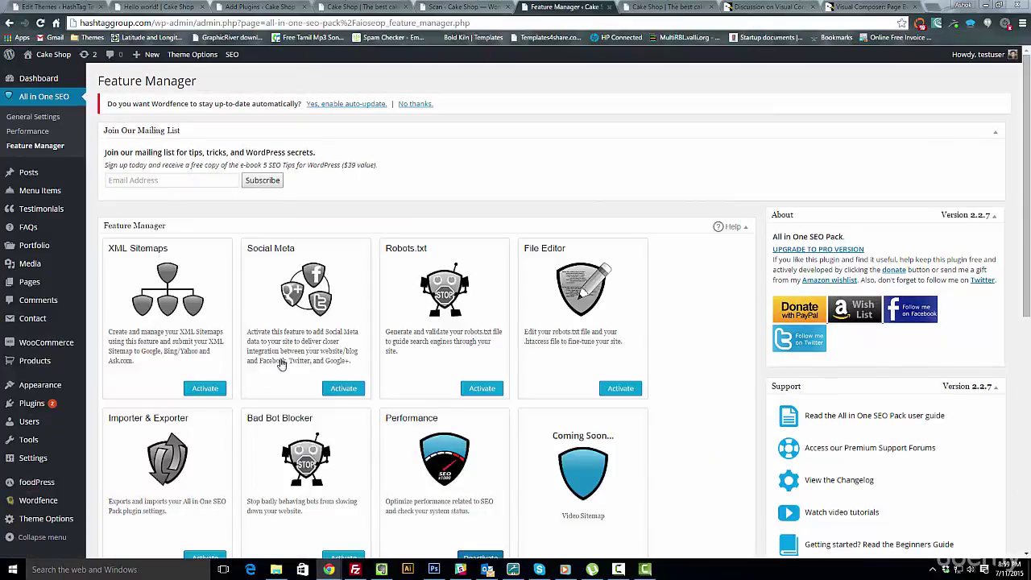
Activate XML Sitemaps, update the sitemap, and tick Notify Google and Notify Bing
click(203, 388)
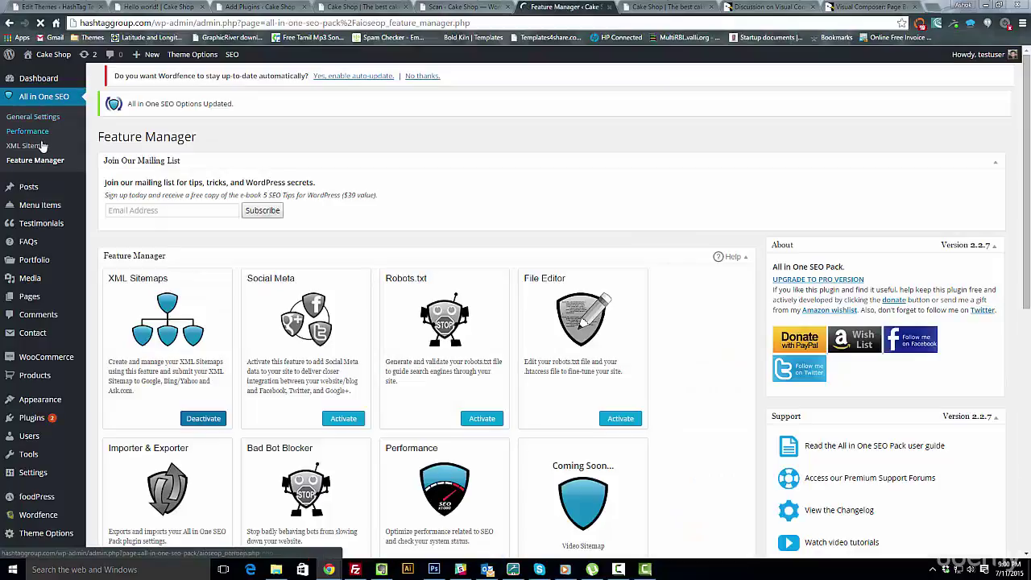
click(41, 146)
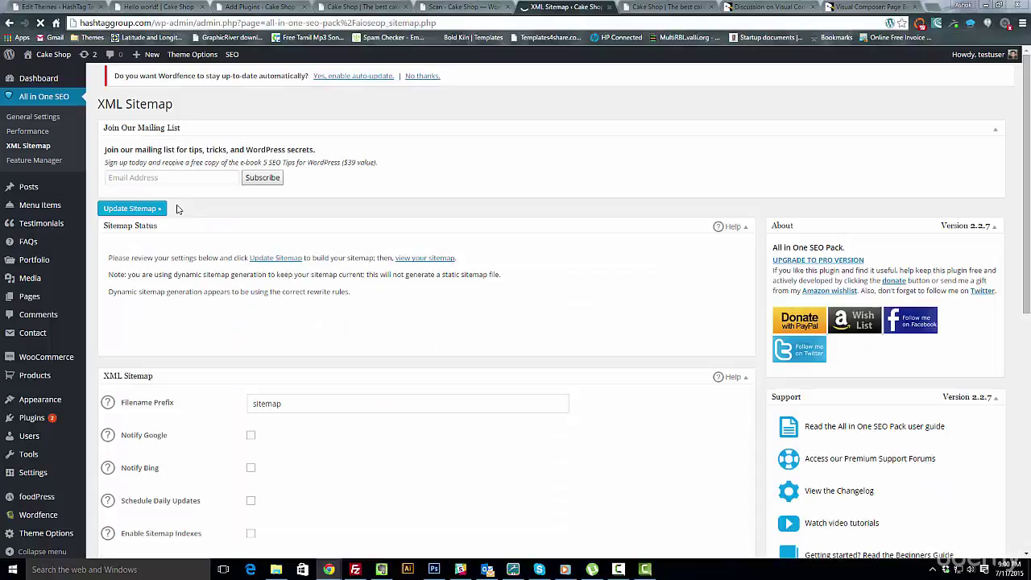
click(135, 210)
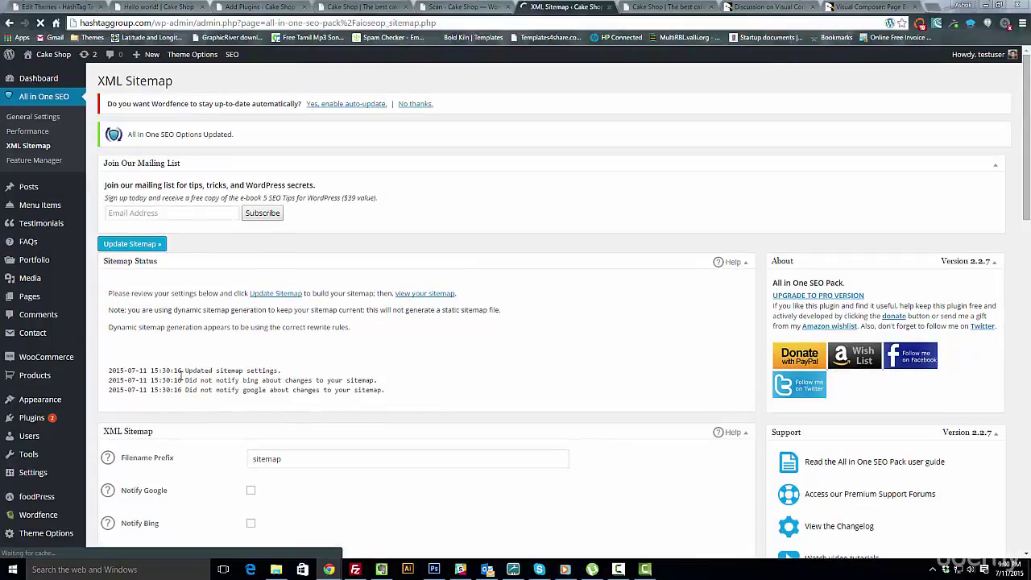
scroll(317, 392, down, 1)
scroll(317, 396, down, 4)
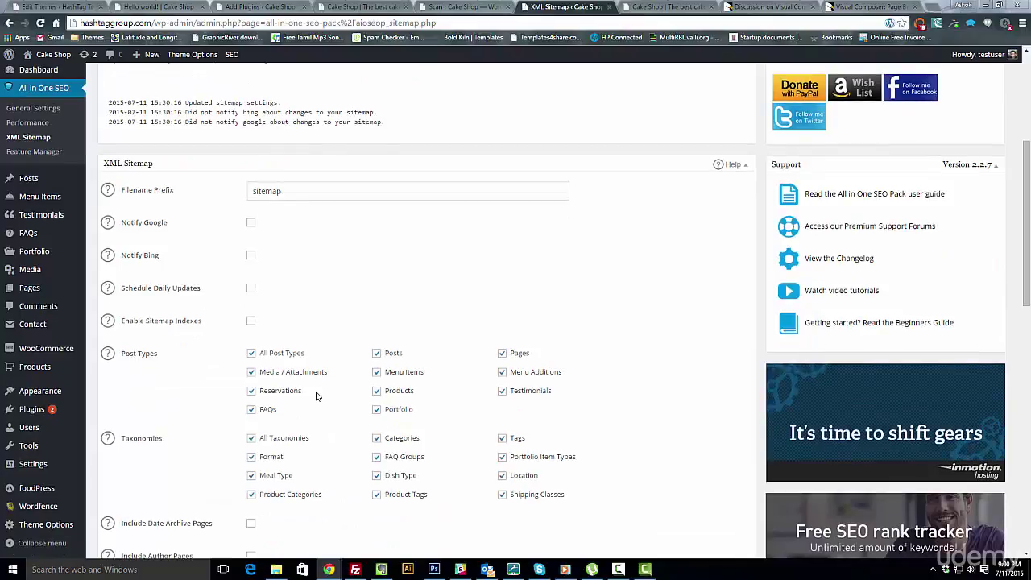
click(251, 222)
click(250, 255)
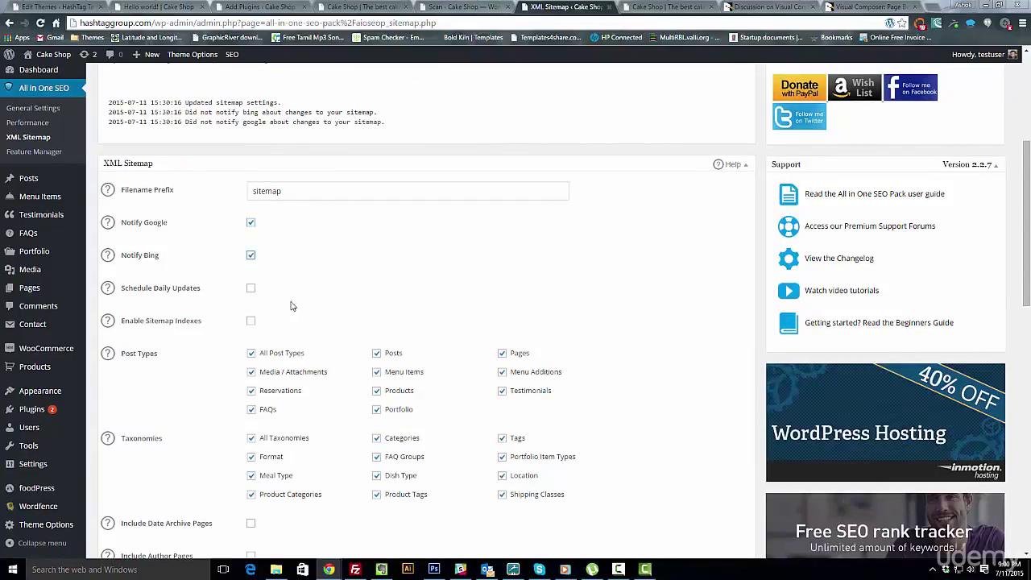
scroll(252, 271, down, 9)
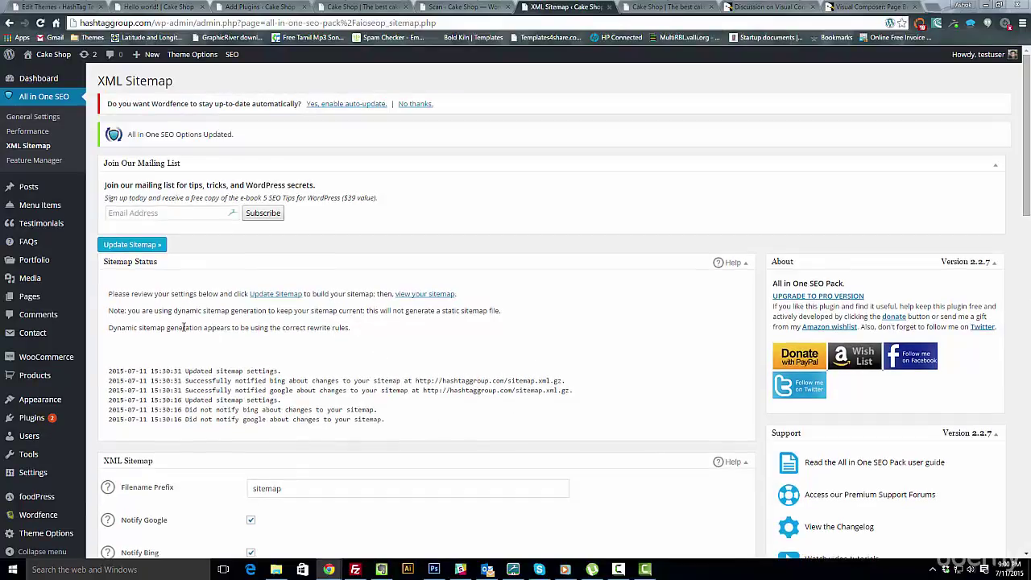
In All Pages, inline-set Contact's SEO title 'Contact', description 'Description', keywords 'contact blog'
click(36, 299)
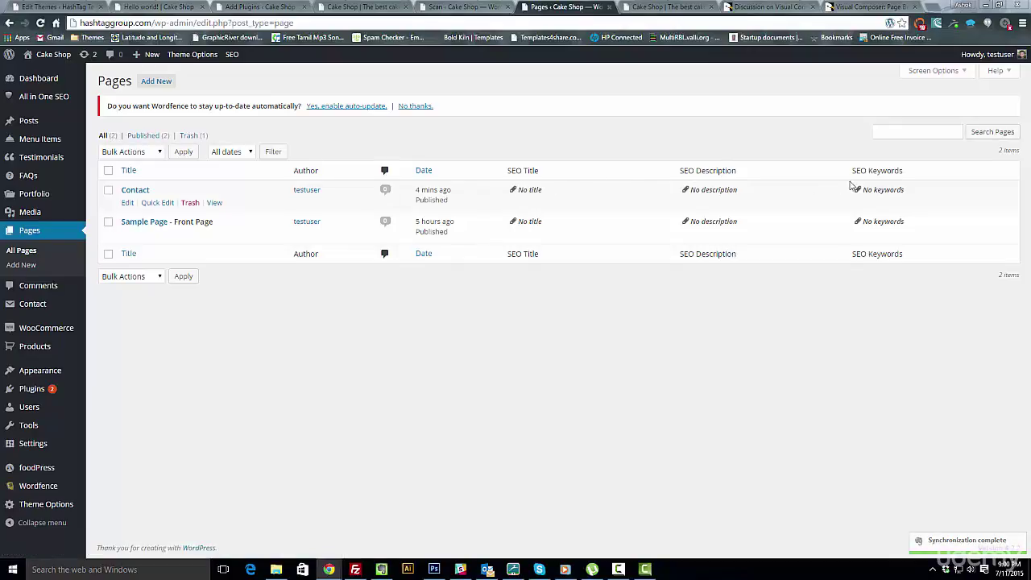
click(513, 192)
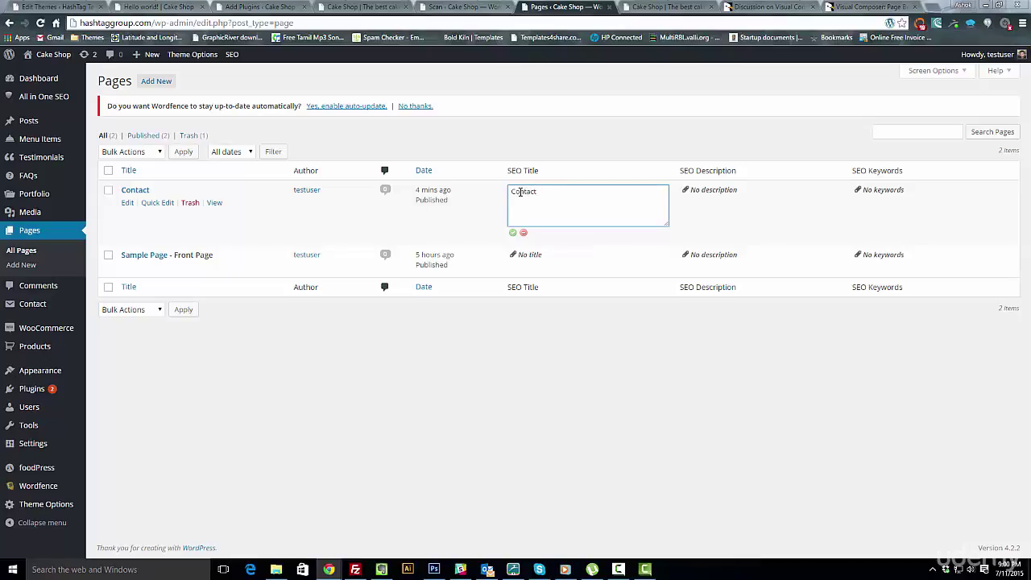
click(685, 190)
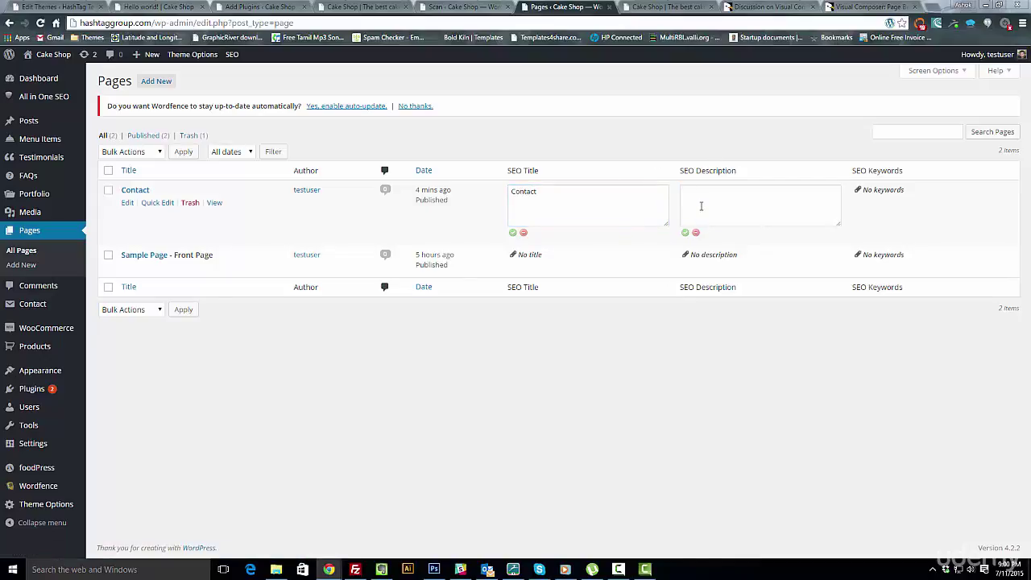
click(701, 206)
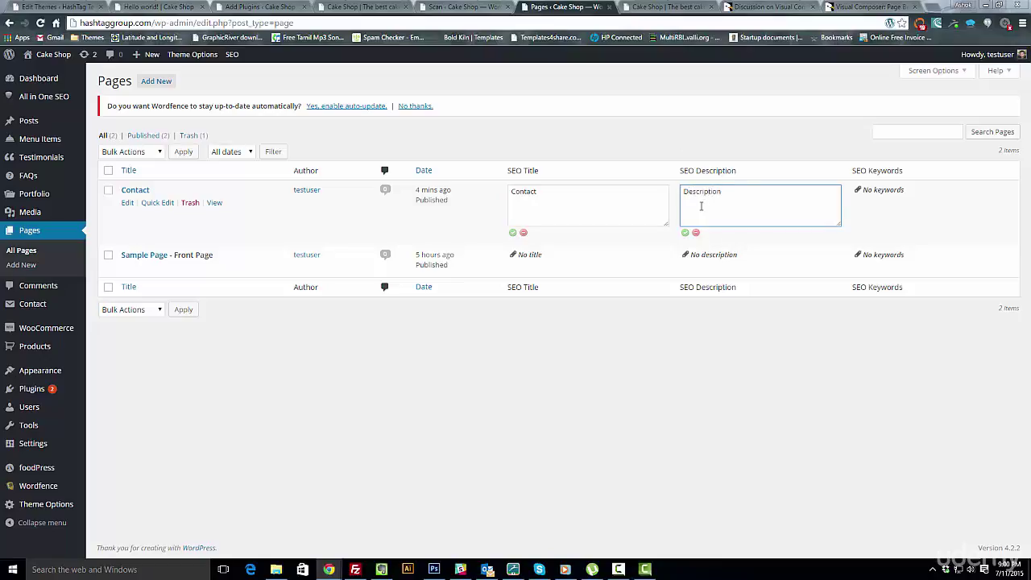
click(861, 190)
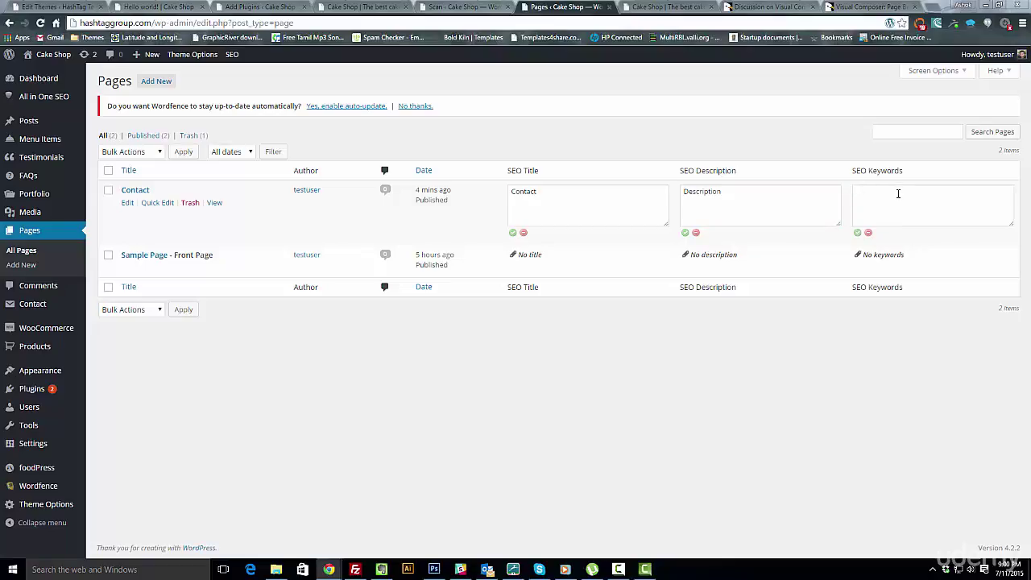
click(898, 193)
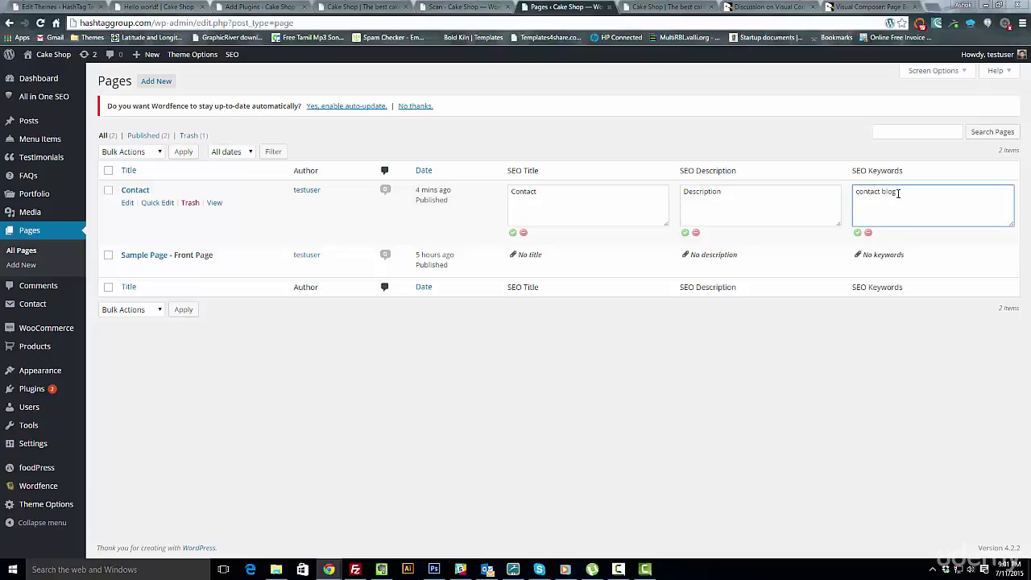
click(857, 232)
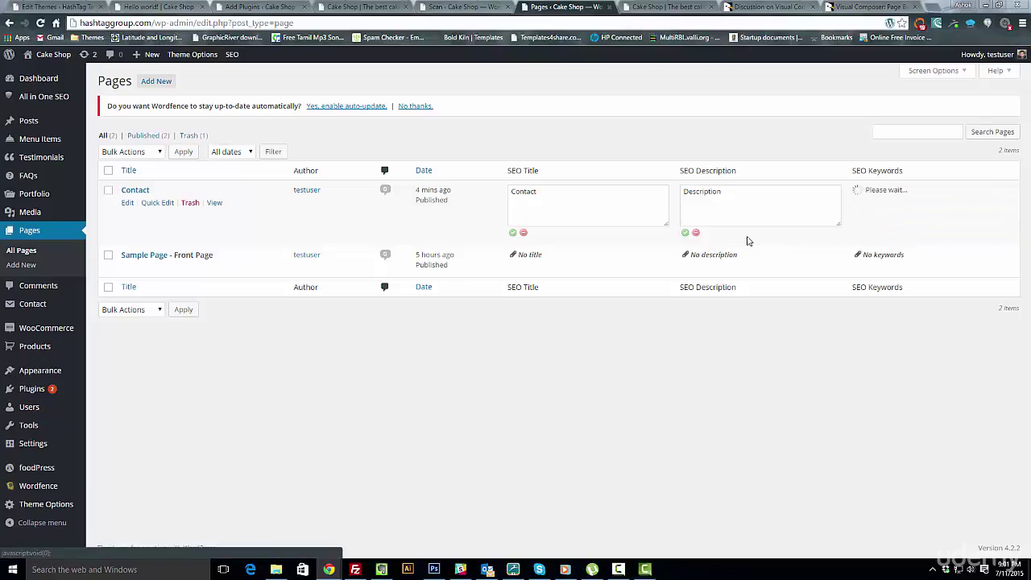
click(684, 233)
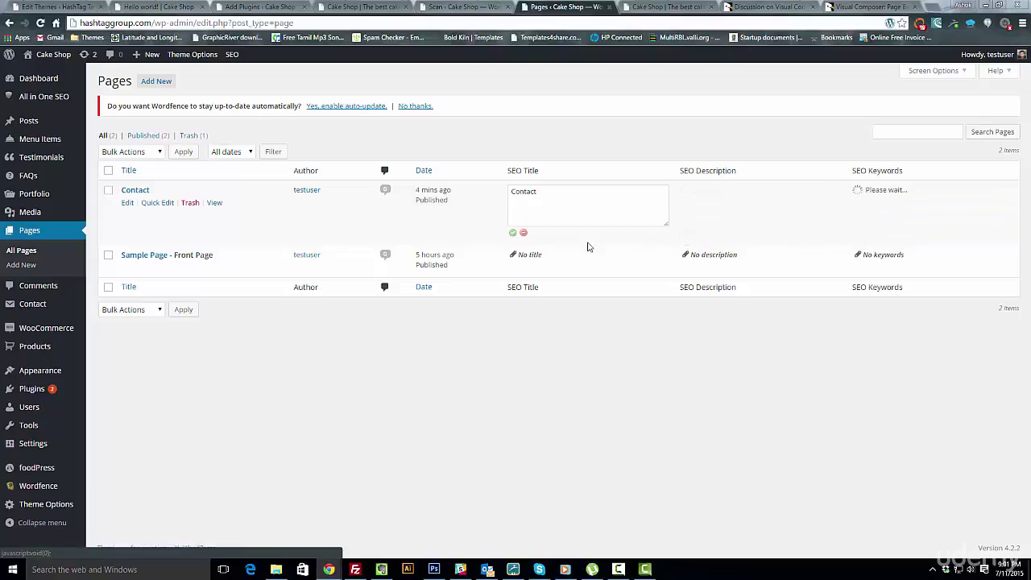
click(512, 233)
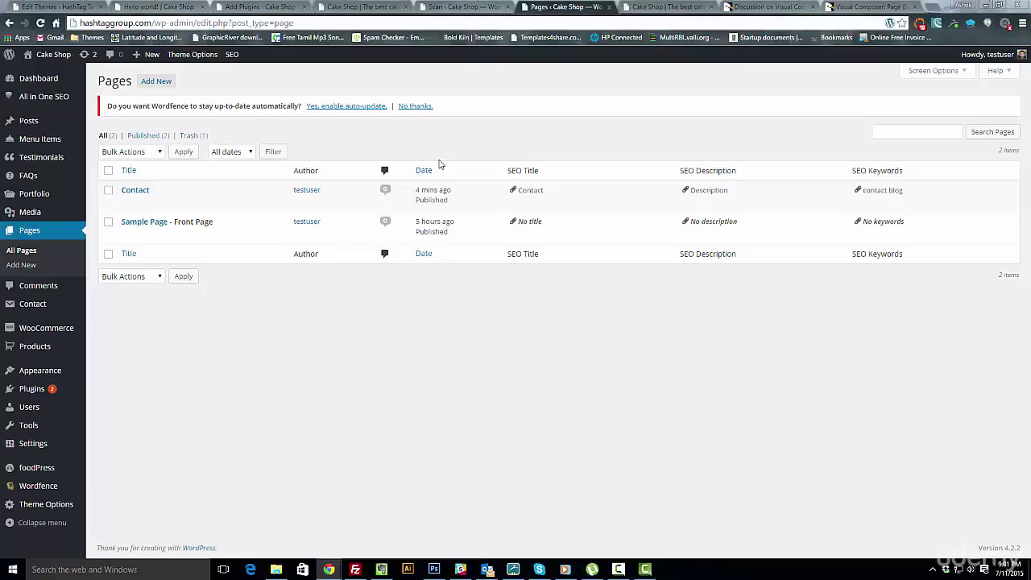
Install and activate Google Analytics Dashboard for WP 4.8.1.2 from the plugin directory
click(363, 6)
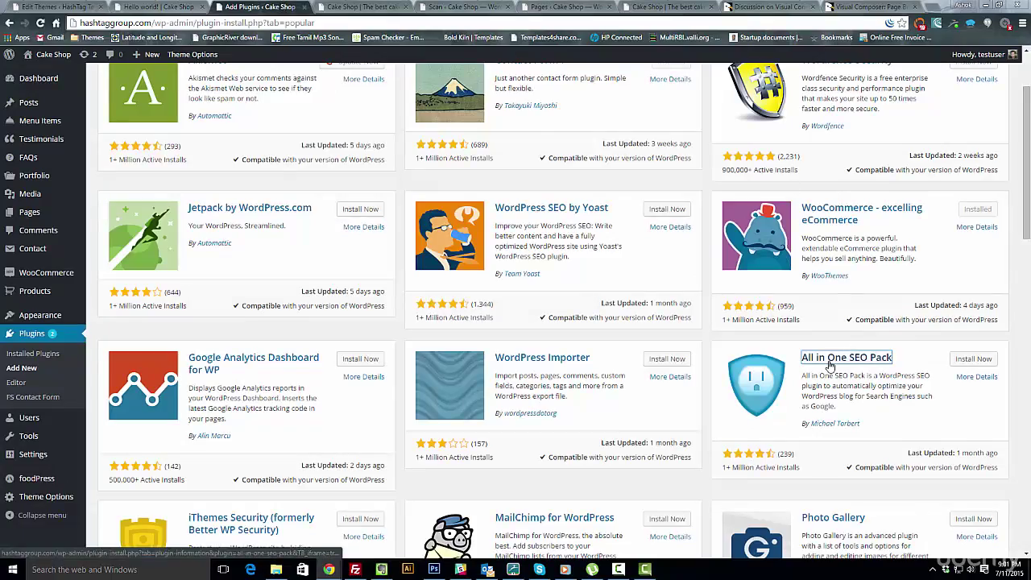
scroll(829, 367, down, 1)
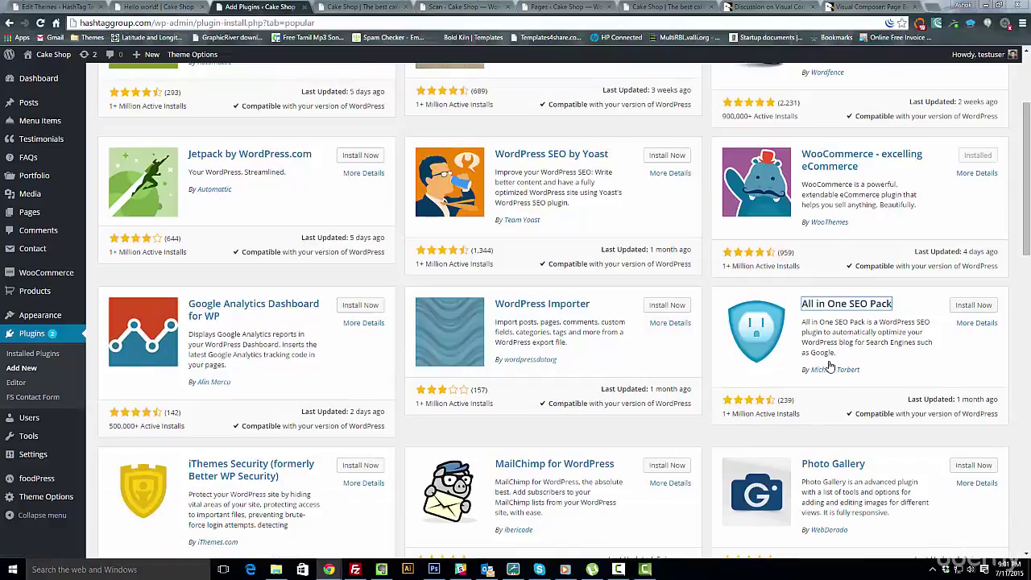
click(361, 308)
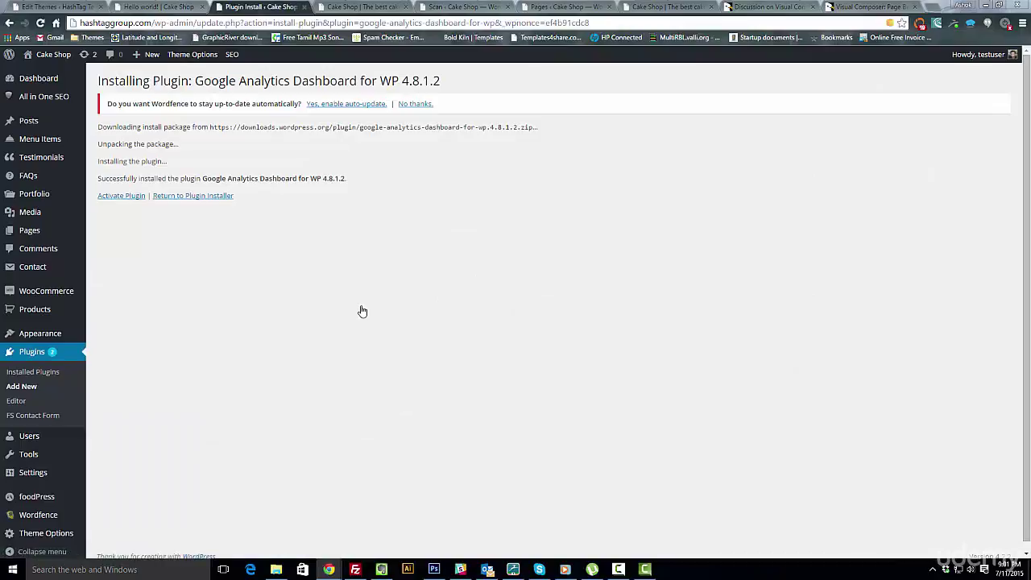
click(129, 198)
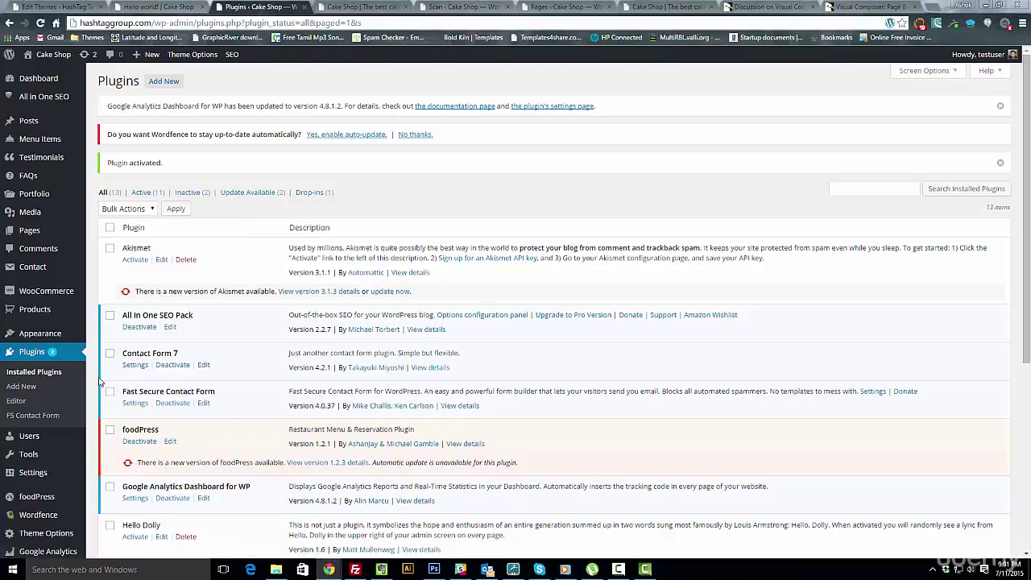
Open All Pages to see the new Analytics column for Contact and Sample Page
scroll(99, 382, down, 3)
scroll(98, 382, up, 3)
mouse_move(27, 213)
click(29, 232)
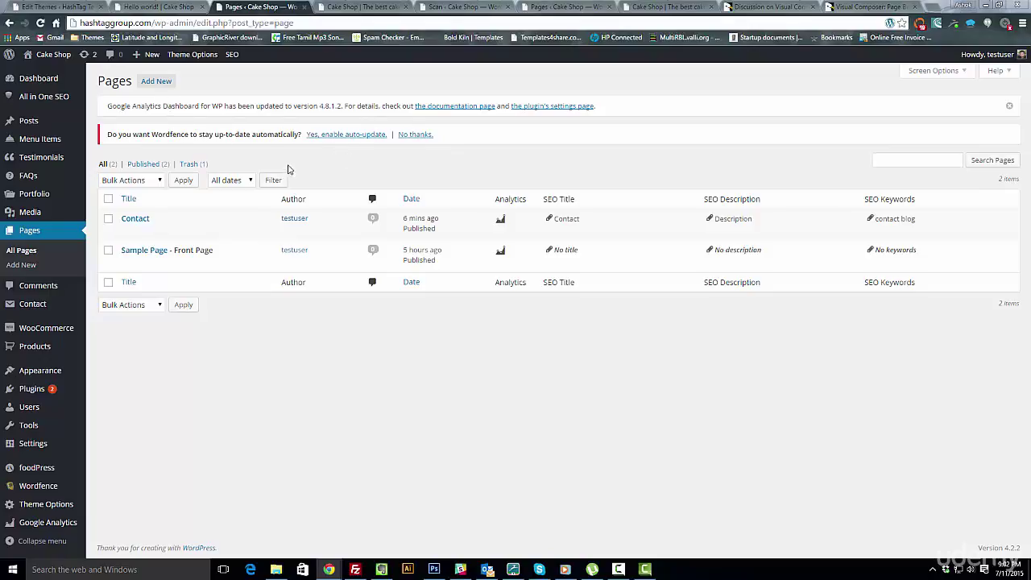
click(501, 222)
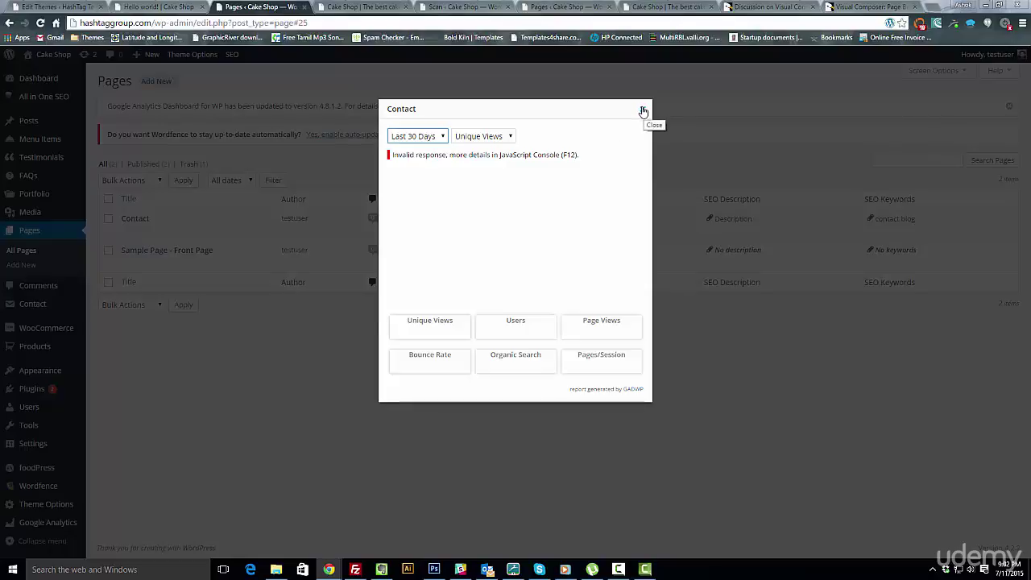
click(643, 112)
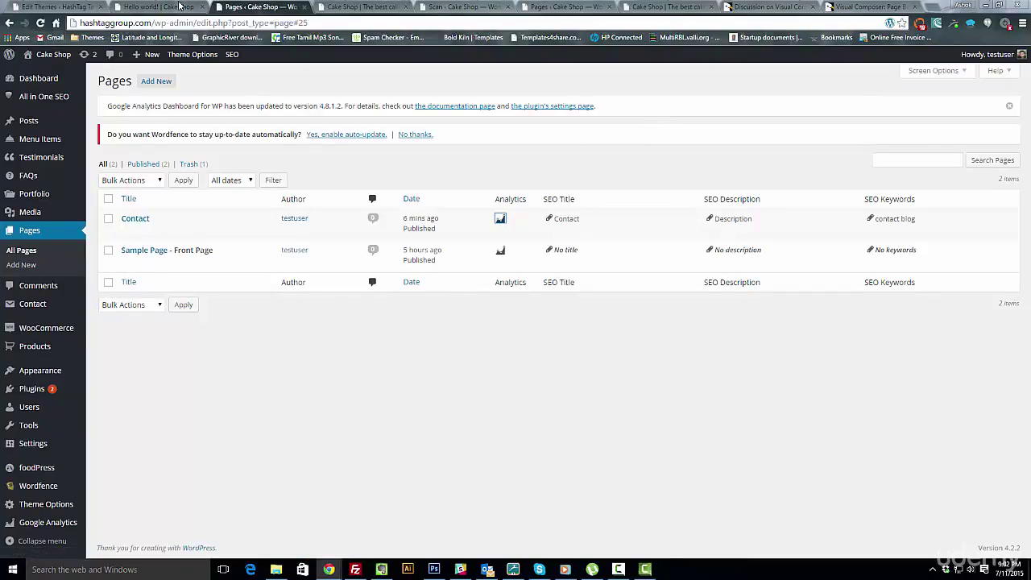
mouse_move(37, 72)
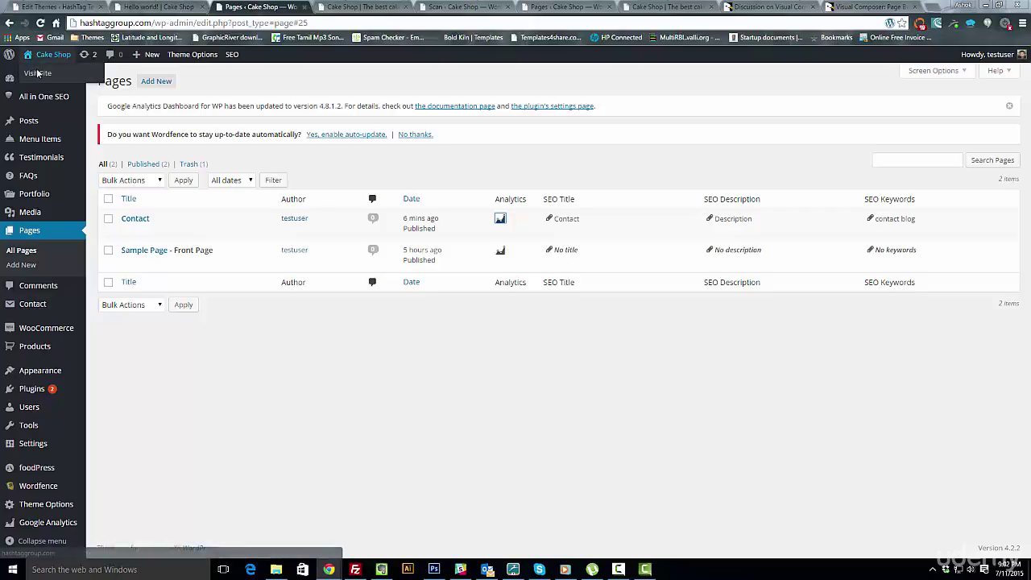
Go back to Add Plugins > Popular and browse the plugin cards before returning to the top
click(9, 23)
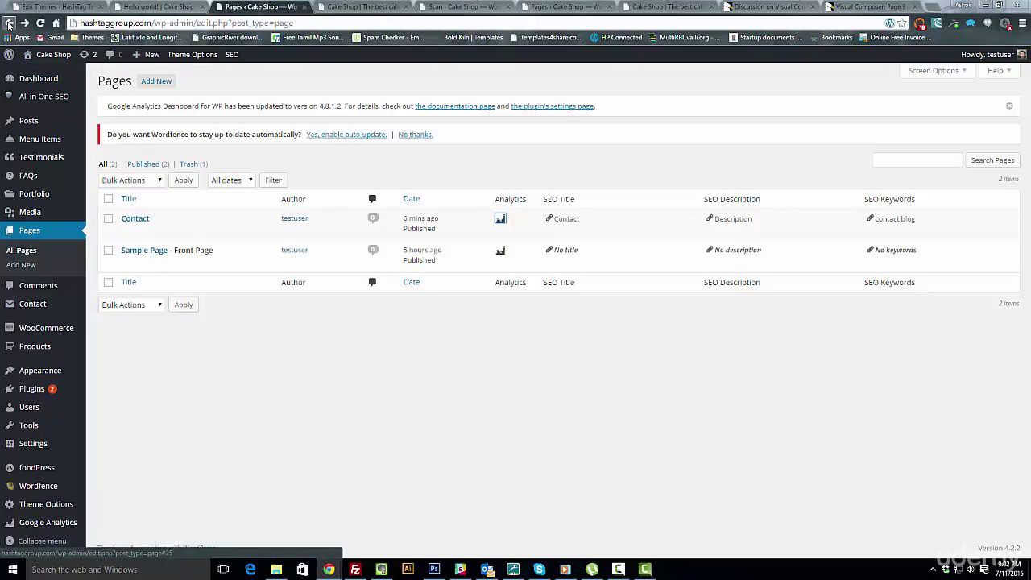
click(9, 24)
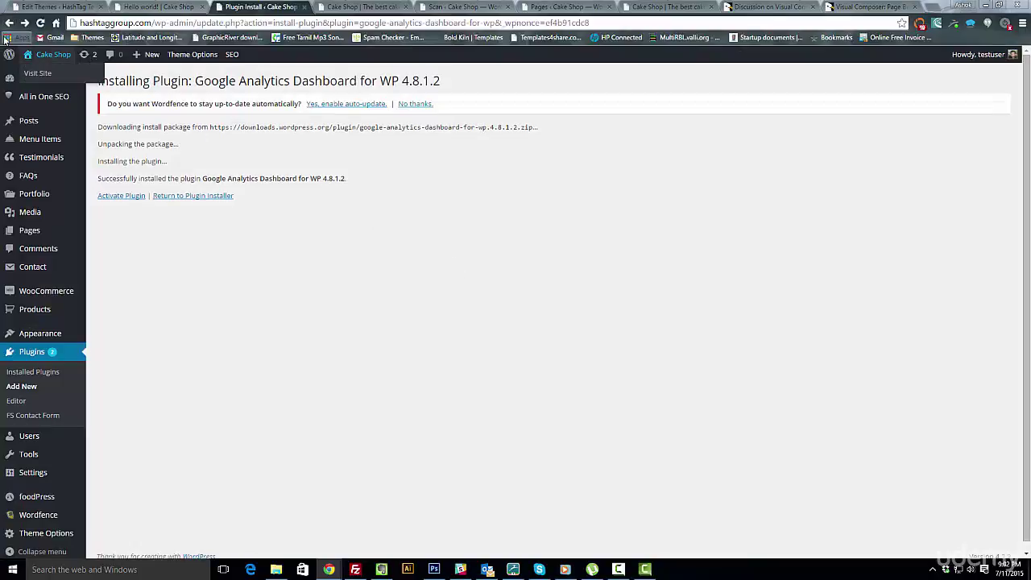
click(7, 23)
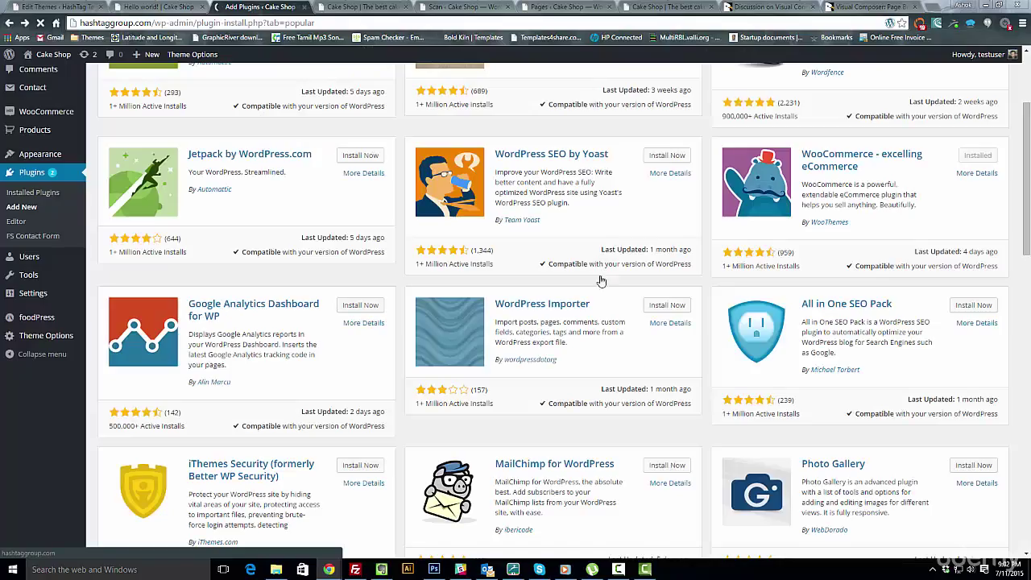
scroll(636, 343, down, 3)
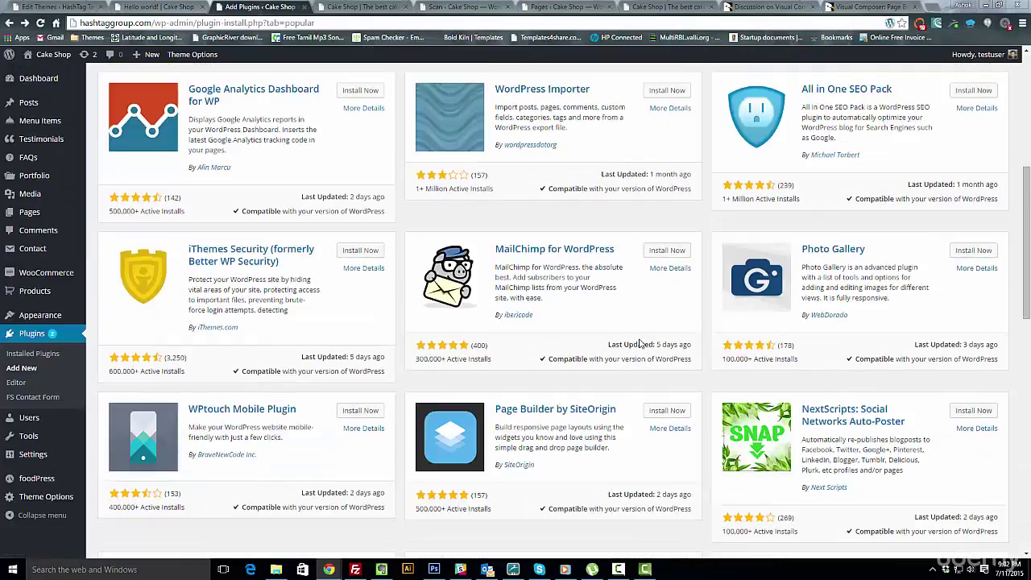
scroll(640, 344, down, 2)
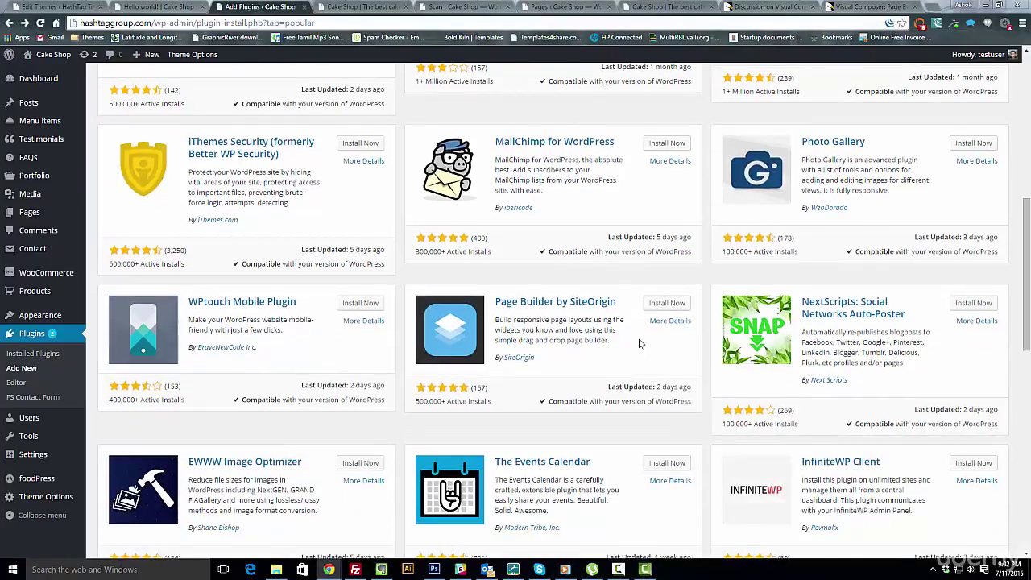
scroll(640, 344, down, 1)
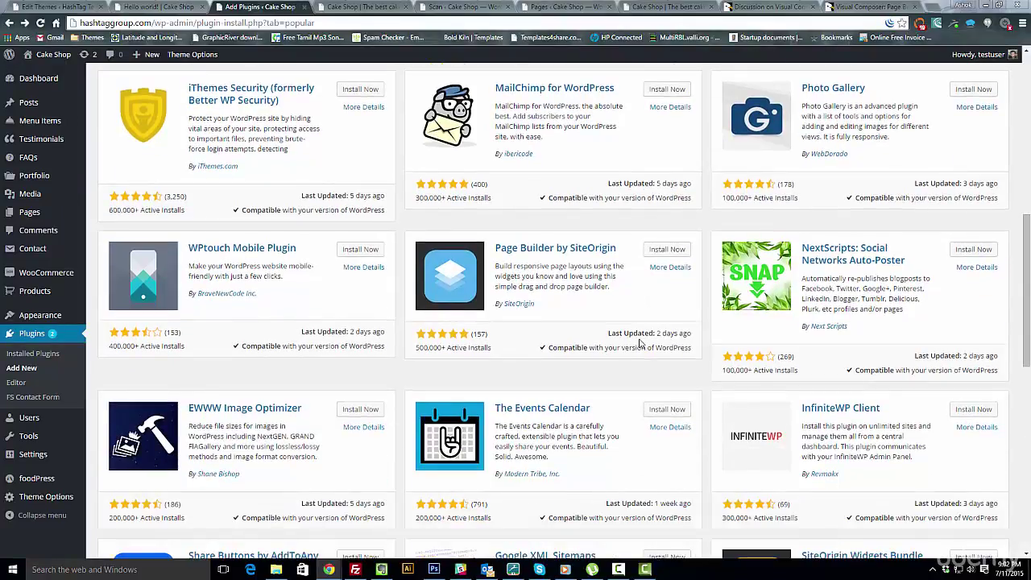
scroll(641, 343, down, 2)
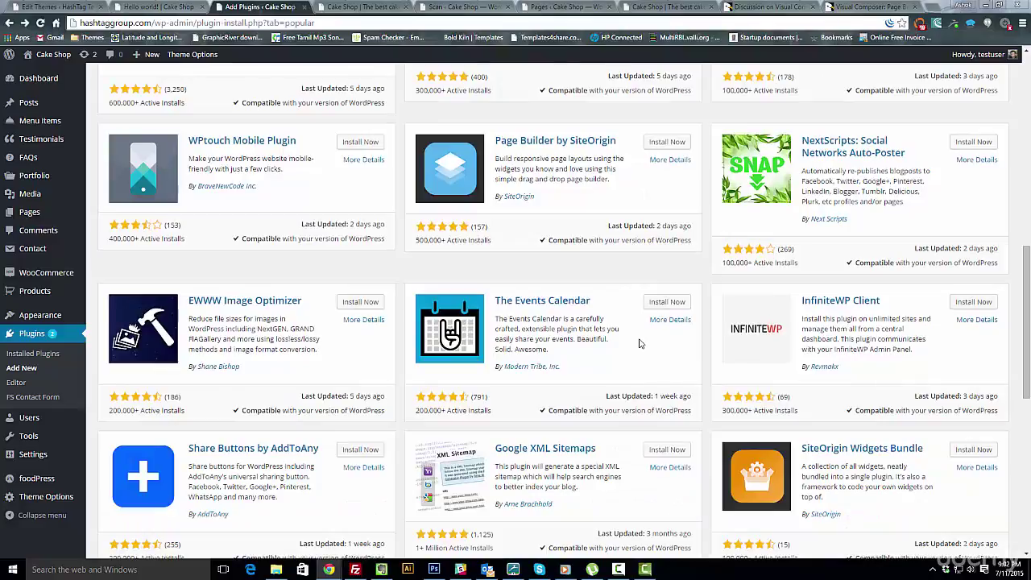
scroll(664, 343, down, 3)
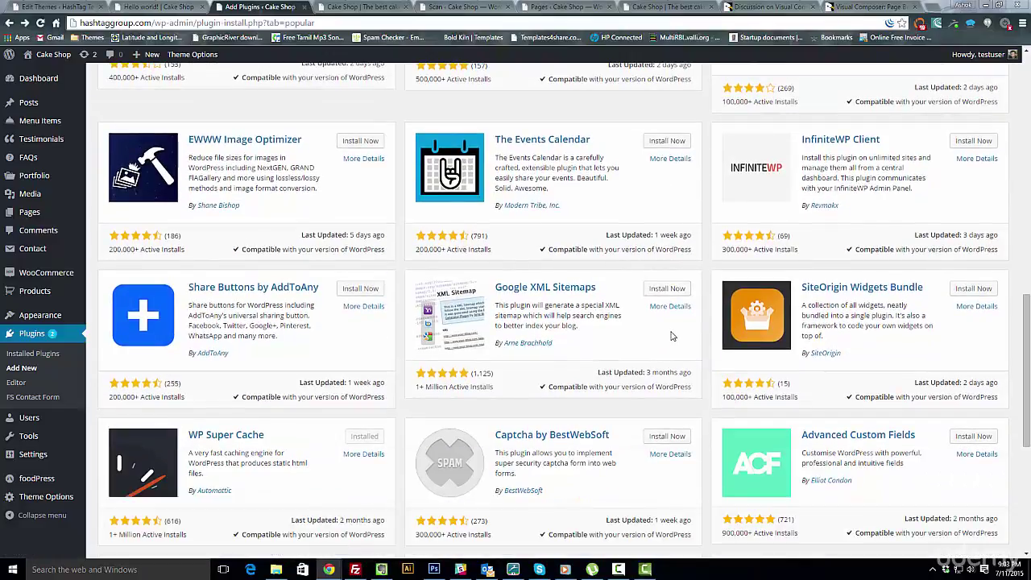
scroll(673, 336, down, 2)
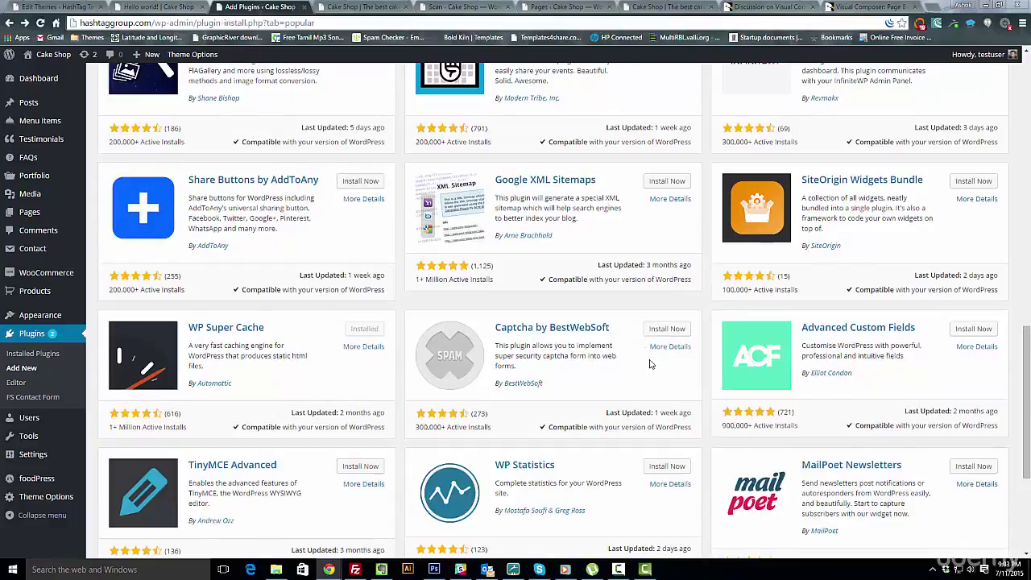
scroll(650, 364, up, 18)
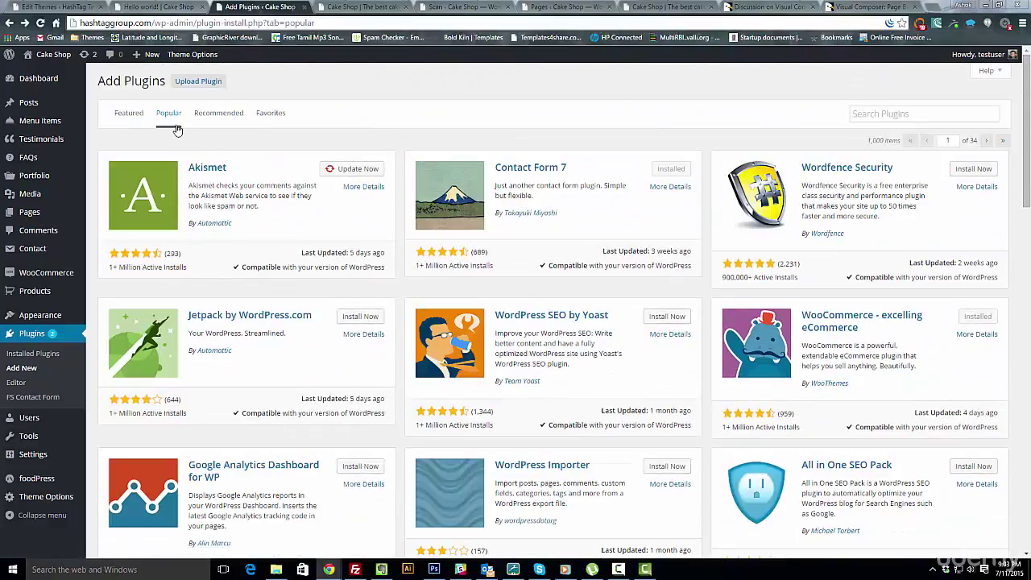